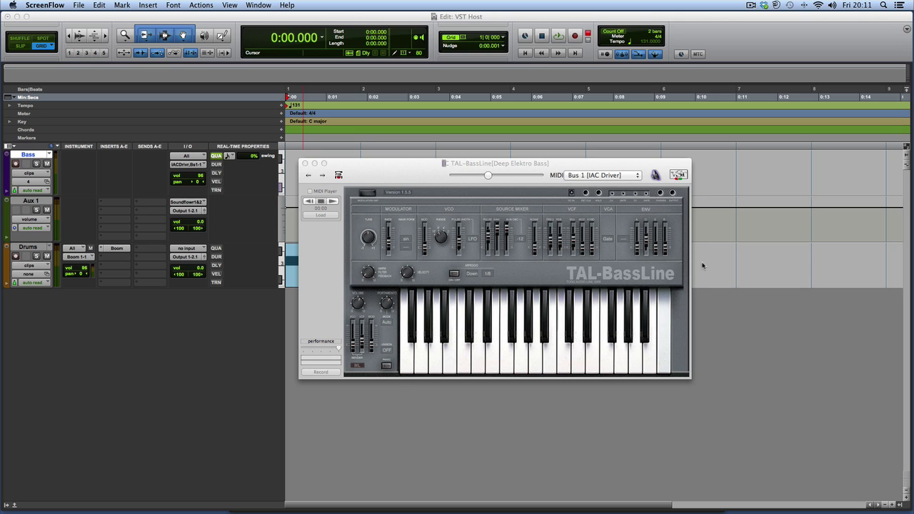
# - Bring the TAL-BassLine window with the Deep Elektro Bass preset to the front in VSTLord
pyautogui.click(574, 168)
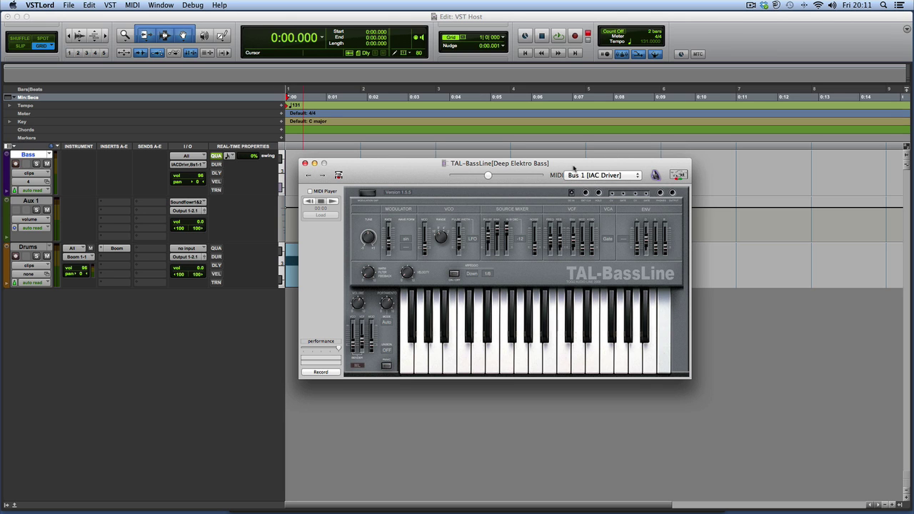
# - Drag the TAL-BassLine window right, then down and right over the session
pyautogui.moveTo(575, 167); pyautogui.dragTo(641, 168)
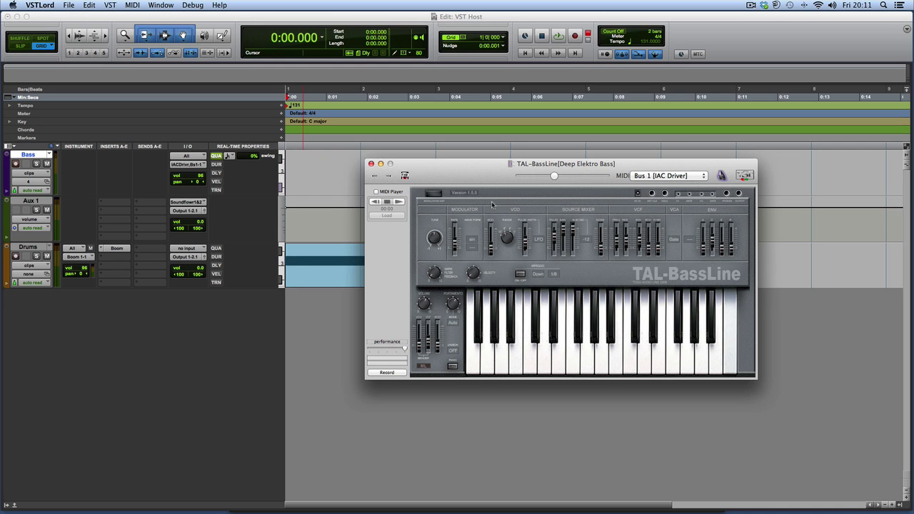
pyautogui.moveTo(541, 171); pyautogui.dragTo(589, 234)
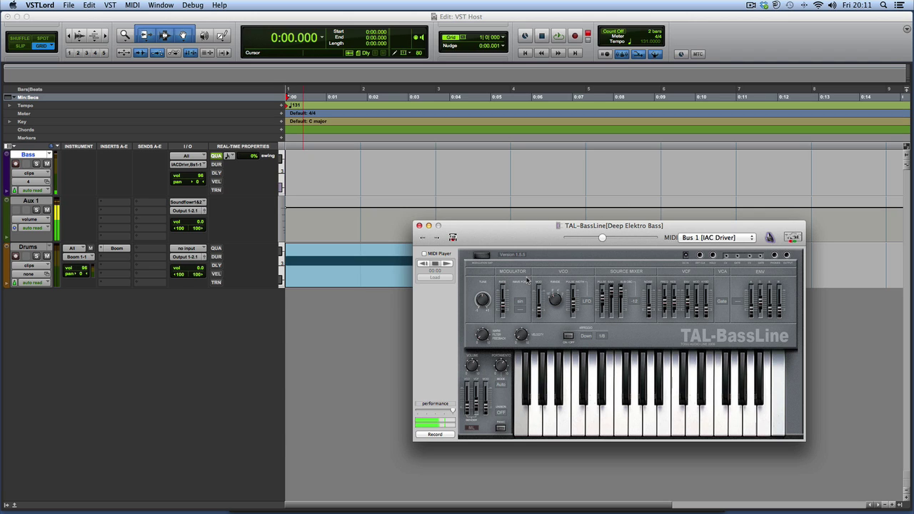
# - Duplicate the Drums clip so the drum pattern runs bars 1–9, then return to the start
pyautogui.click(525, 55)
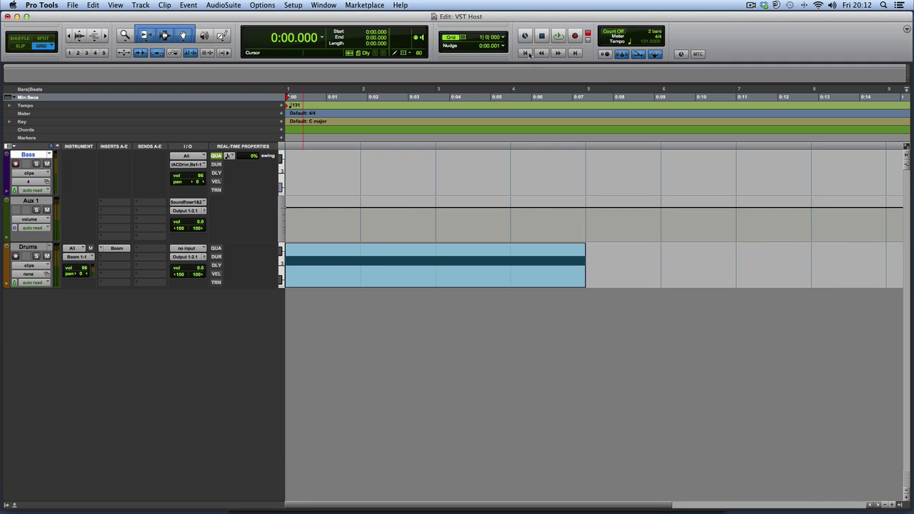
pyautogui.click(612, 32)
pyautogui.click(606, 31)
pyautogui.click(542, 274)
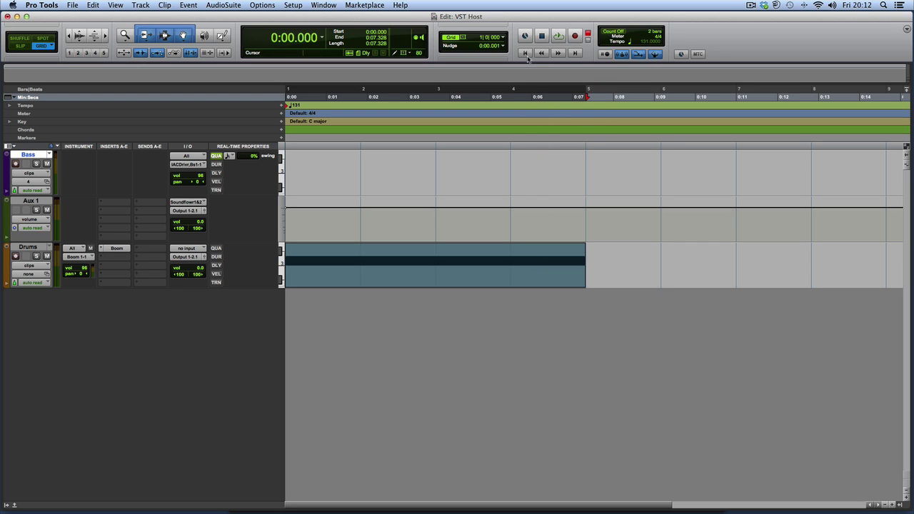
pyautogui.press('super+d')
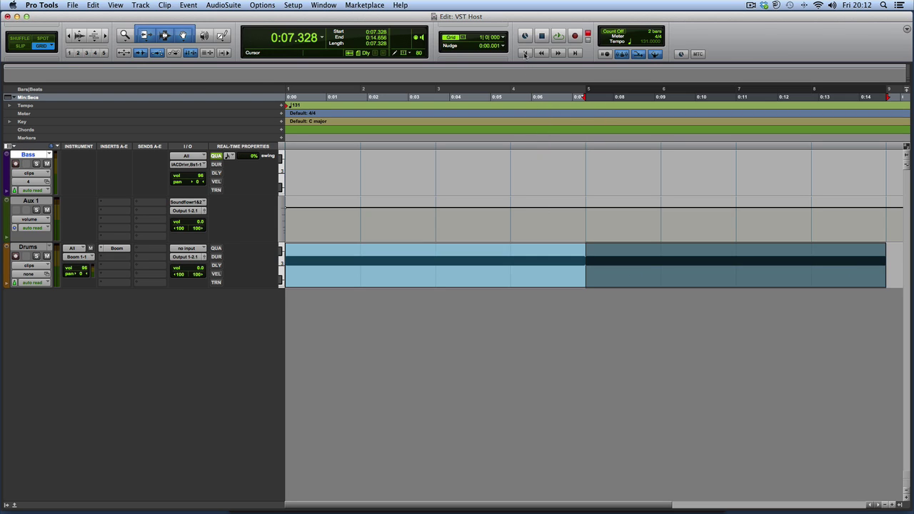
pyautogui.press('super+bracketleft')
pyautogui.press('super+bracketleft')
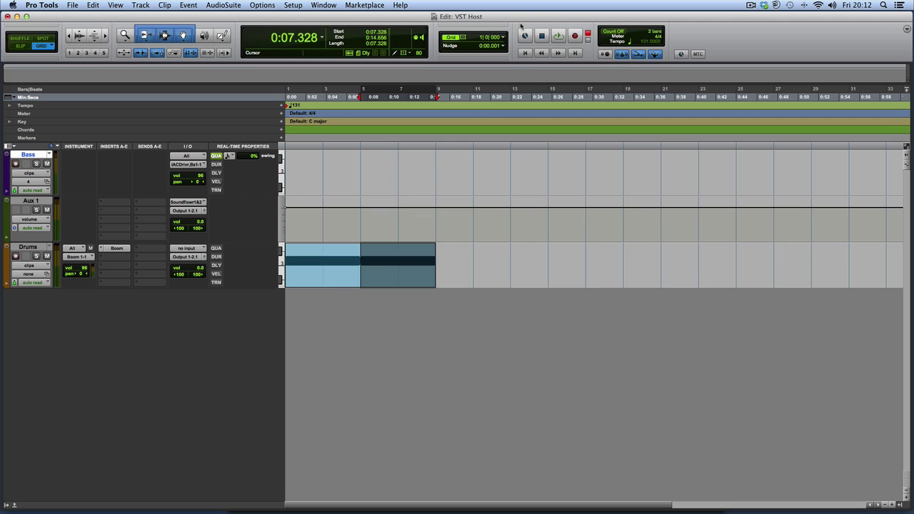
pyautogui.click(526, 53)
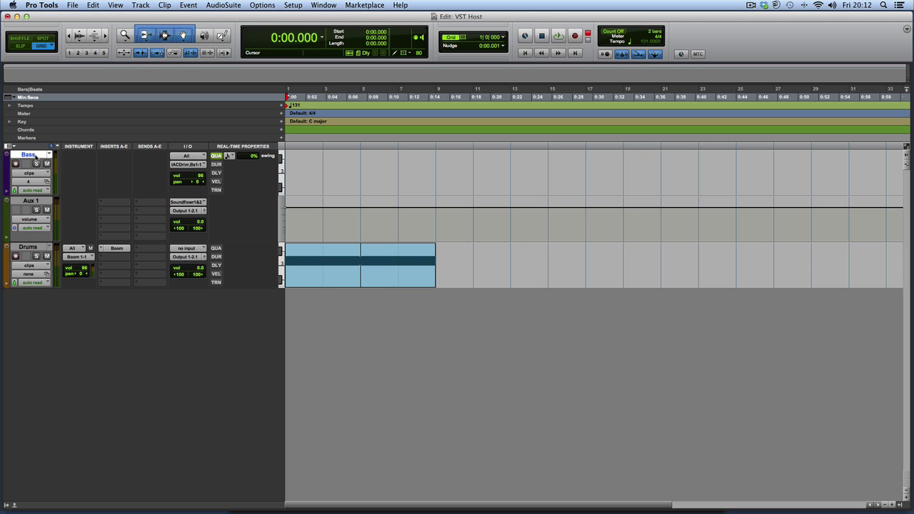
# - Set the Bass track's input to IAC Driver Bus 1
pyautogui.click(199, 165)
pyautogui.moveTo(267, 165)
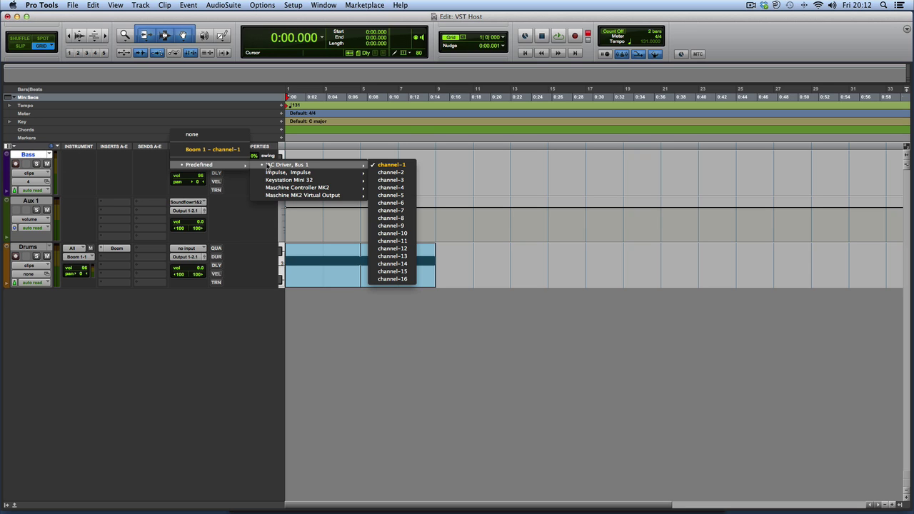
pyautogui.click(123, 165)
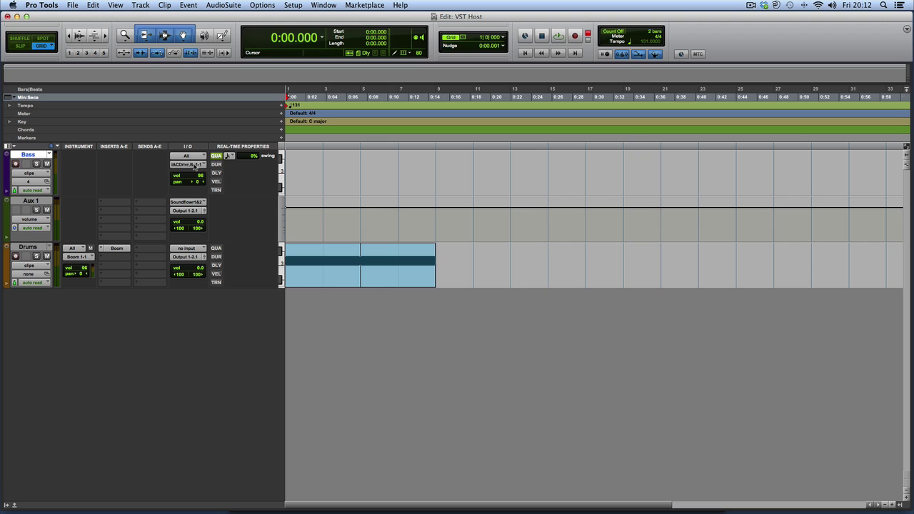
# - Rename Aux 1 to 'Bass Audio', keep its Soundflower 1&2 input, and adjust its volume
pyautogui.doubleClick(29, 200)
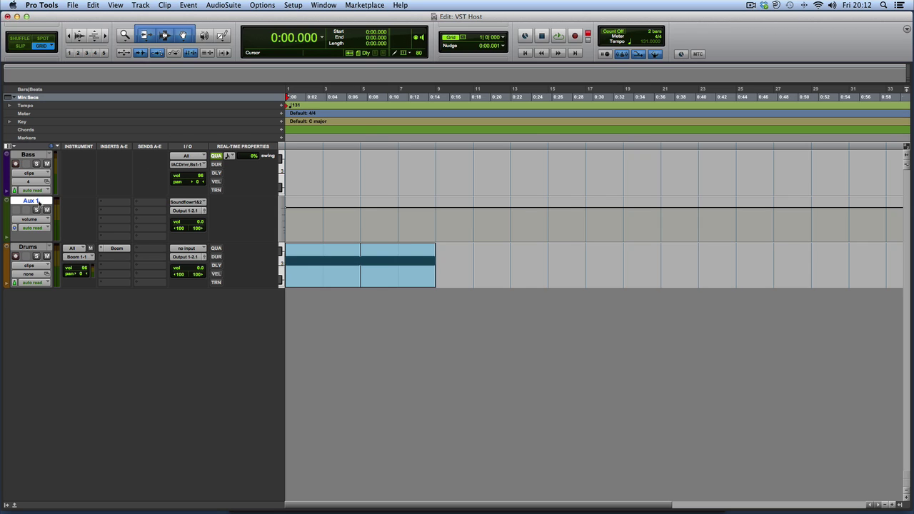
pyautogui.write('Bass Audio')
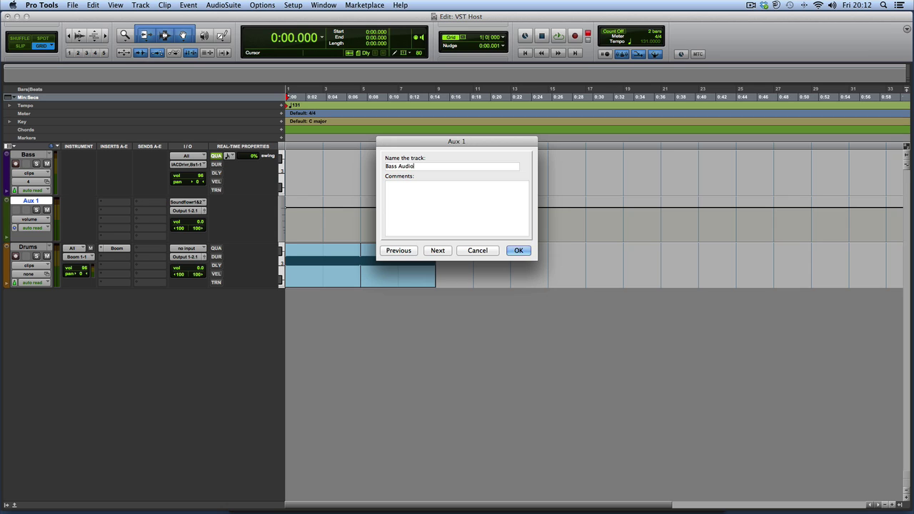
pyautogui.press('Return')
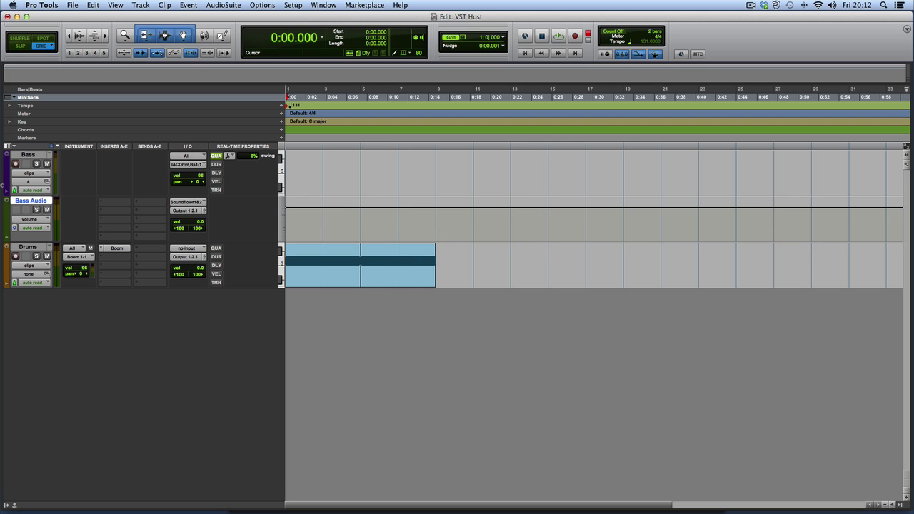
pyautogui.click(177, 204)
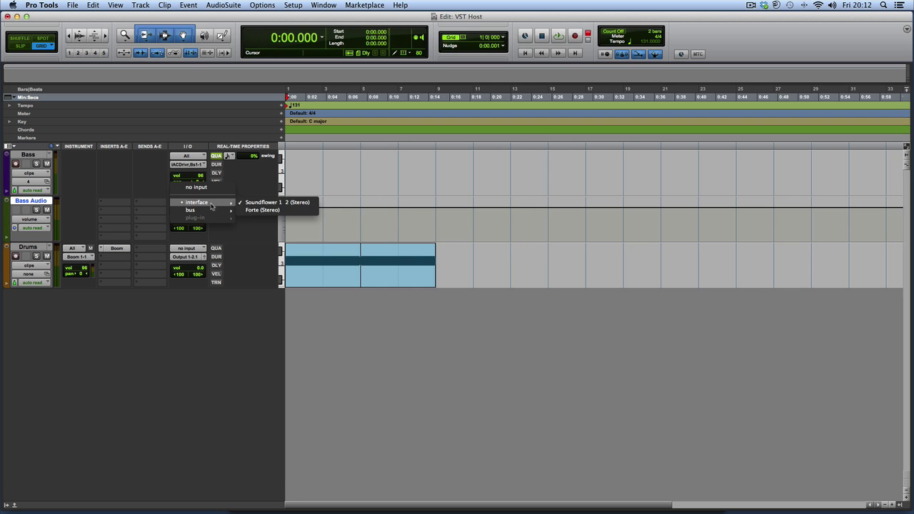
pyautogui.click(249, 203)
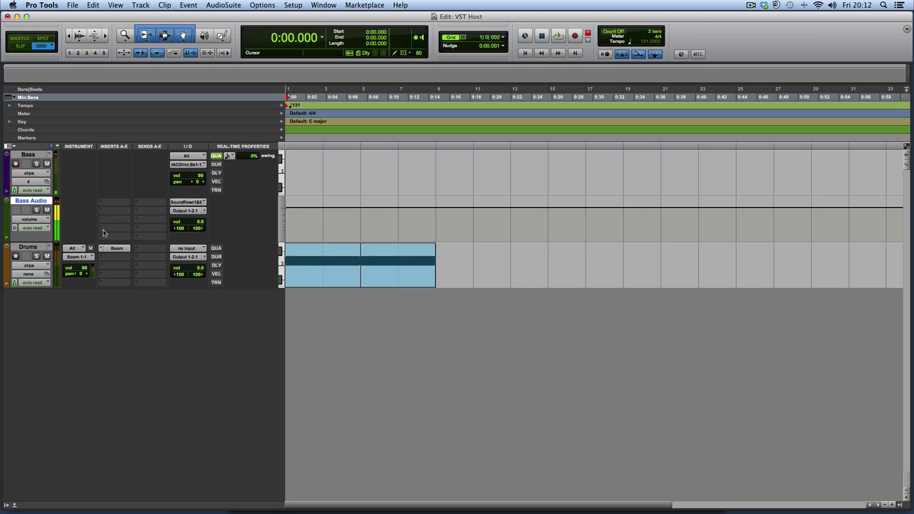
pyautogui.moveTo(192, 223)
pyautogui.mouseDown()
pyautogui.moveTo(192, 248)
pyautogui.moveTo(201, 218)
pyautogui.mouseUp()
# - Restore the Bass Audio volume and record a bass MIDI part on the Bass track
pyautogui.click(192, 227)
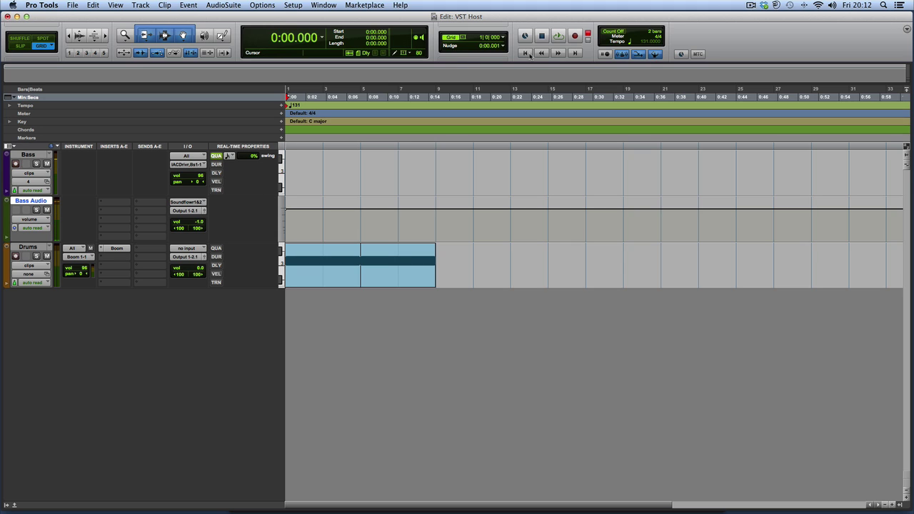
pyautogui.click(570, 39)
pyautogui.click(556, 38)
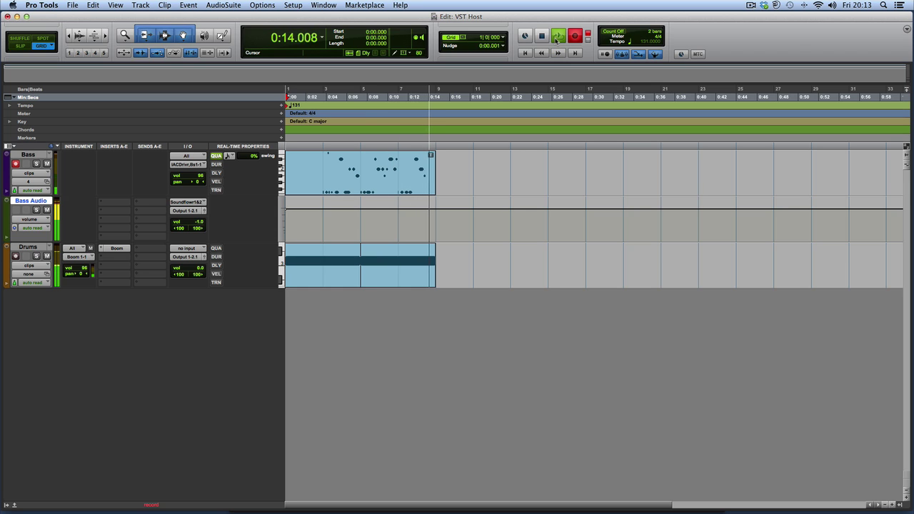
pyautogui.press('space')
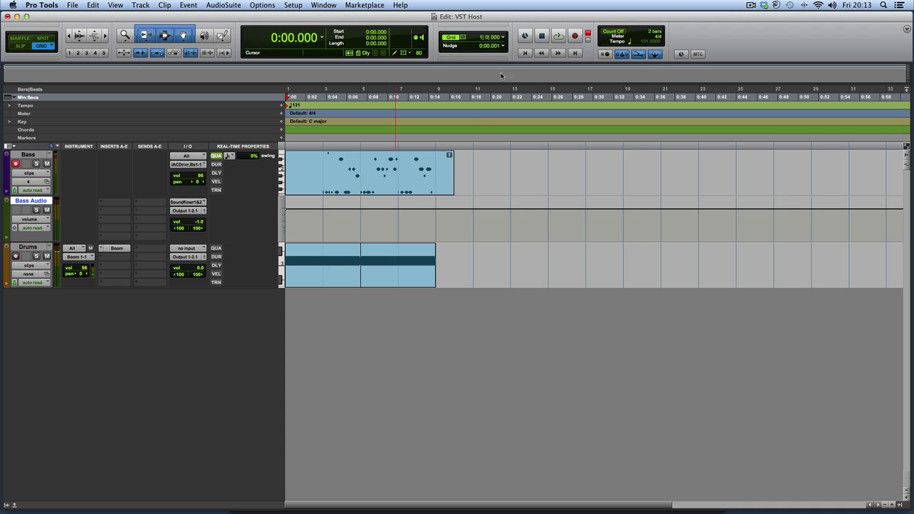
# - Play the recording from bar 3 and set quantize to 1/8 note
pyautogui.click(323, 158)
pyautogui.press('space')
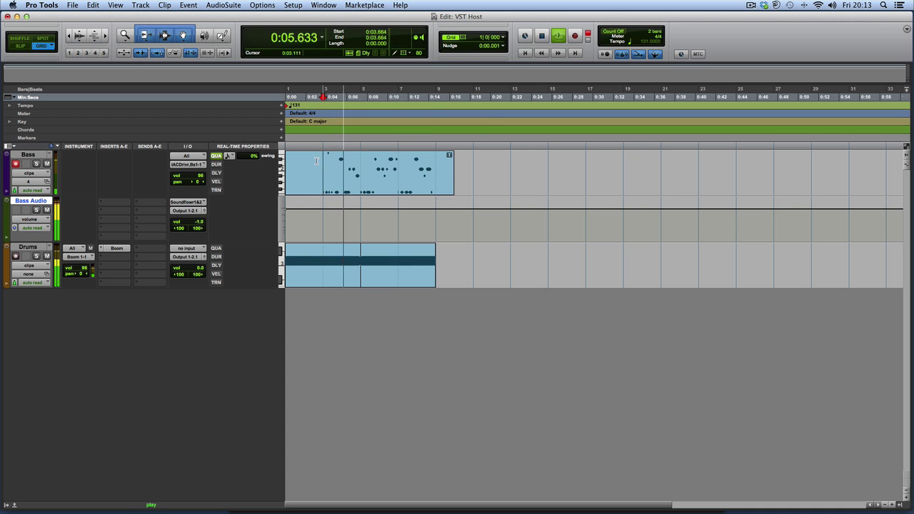
pyautogui.click(228, 155)
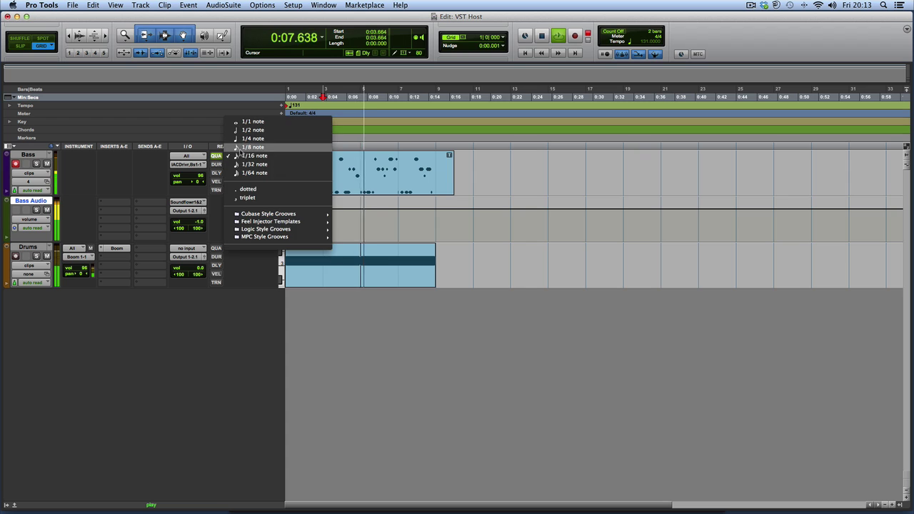
pyautogui.click(240, 148)
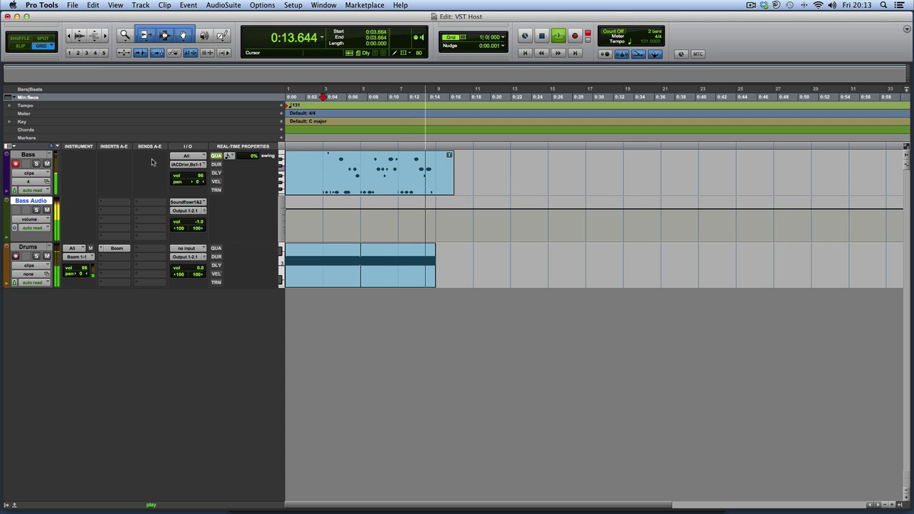
pyautogui.press('space')
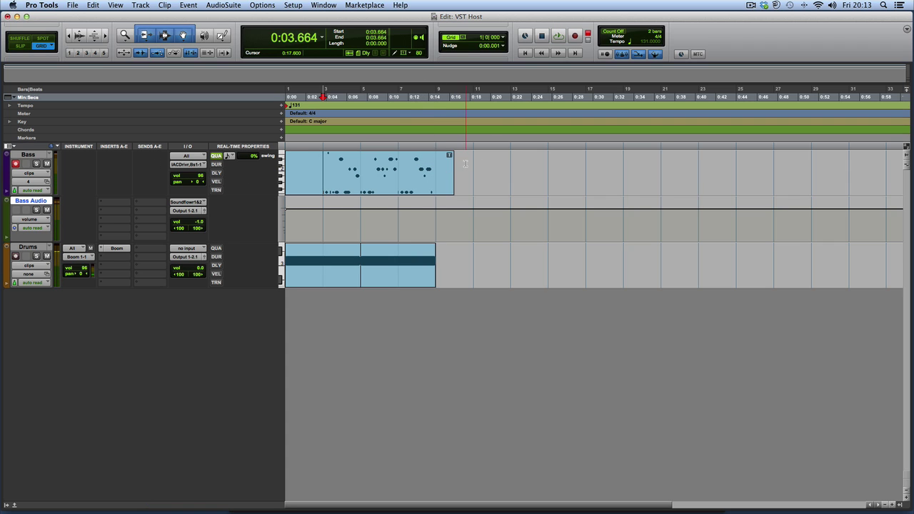
# - Split the Bass clip at bar 7 and delete the part after it
pyautogui.press('Return')
pyautogui.moveTo(456, 171); pyautogui.dragTo(402, 173)
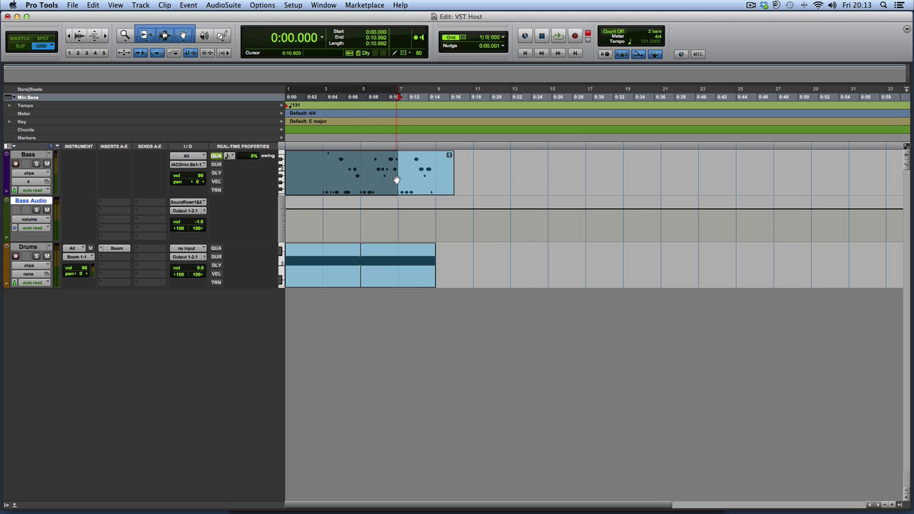
pyautogui.press('super+e')
pyautogui.click(423, 179)
pyautogui.press('Delete')
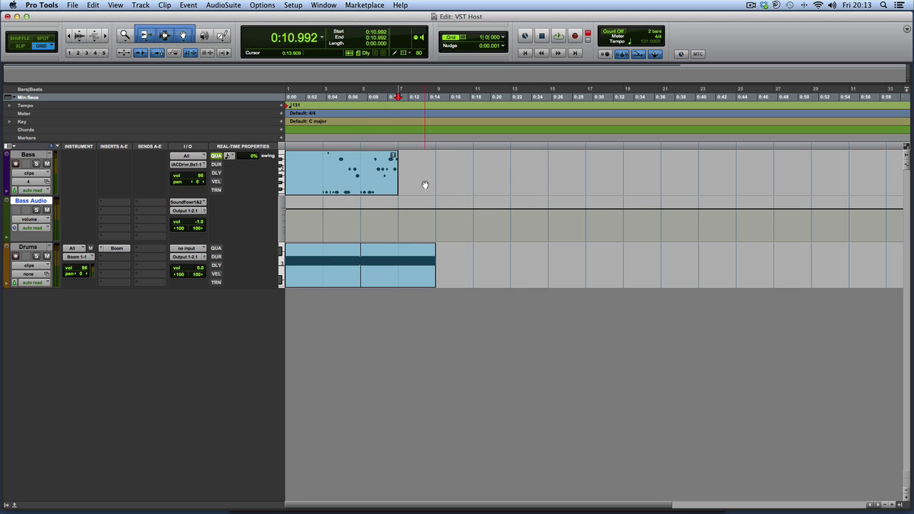
# - Review the bass notes in the MIDI editor, then trim the clip start to bar 3 and play it
pyautogui.doubleClick(369, 194)
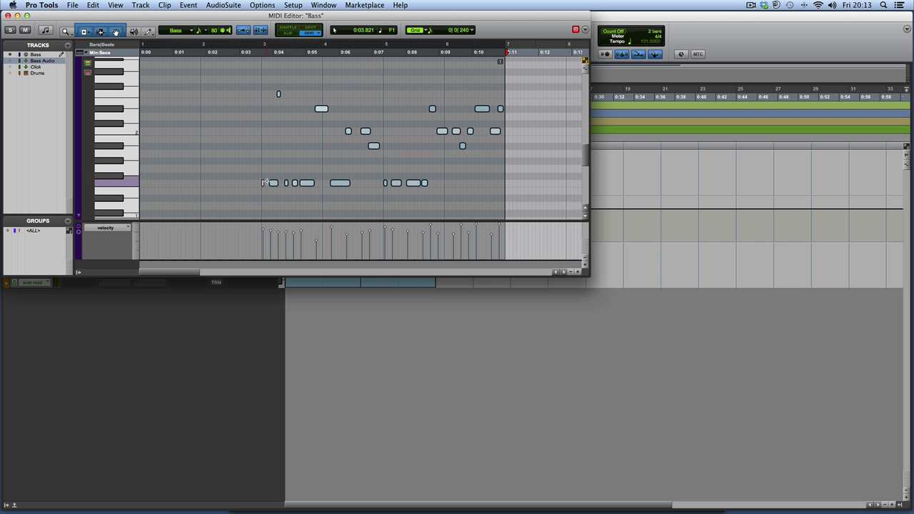
pyautogui.click(273, 184)
pyautogui.press('space')
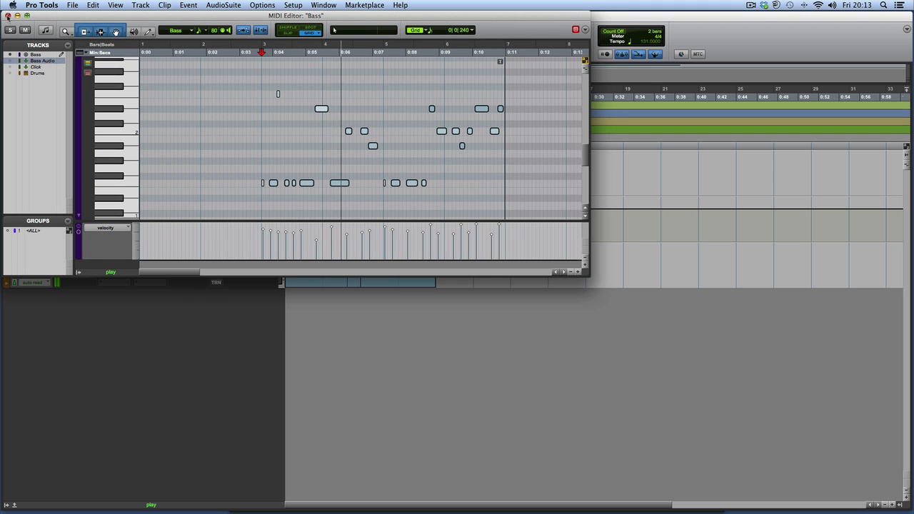
pyautogui.press('super+w')
pyautogui.click(359, 188)
pyautogui.press('space')
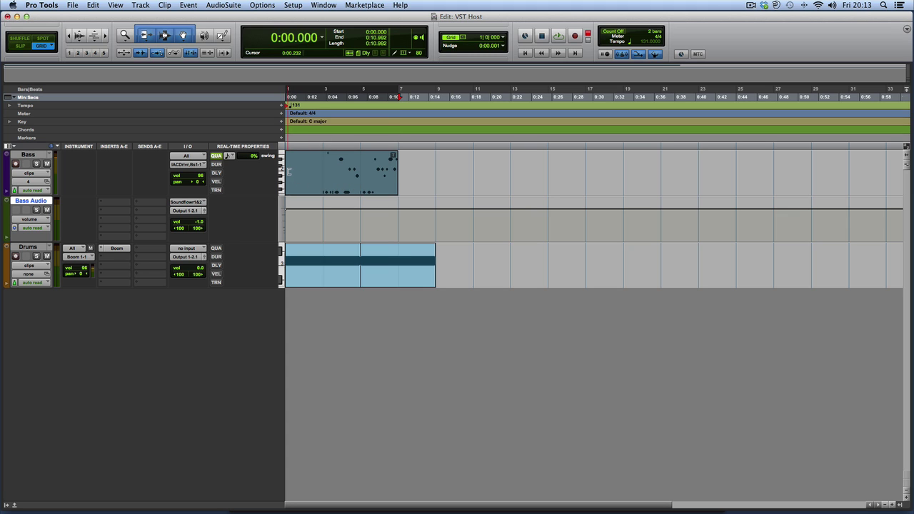
pyautogui.moveTo(288, 175)
pyautogui.mouseDown()
pyautogui.moveTo(320, 172)
pyautogui.moveTo(287, 178)
pyautogui.mouseUp()
pyautogui.press('space')
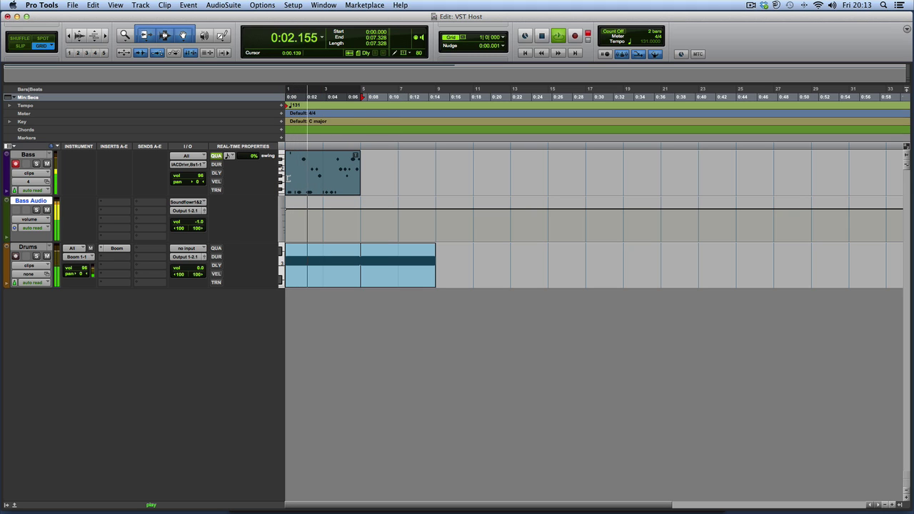
# - Try Bass patches 3, 2 and 5, then cancel the patch dialog and stop playback
pyautogui.click(44, 182)
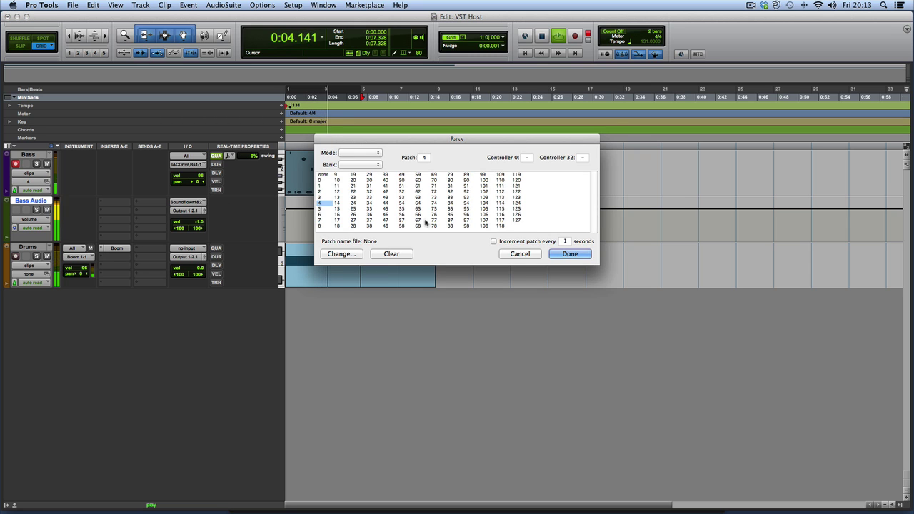
pyautogui.click(321, 197)
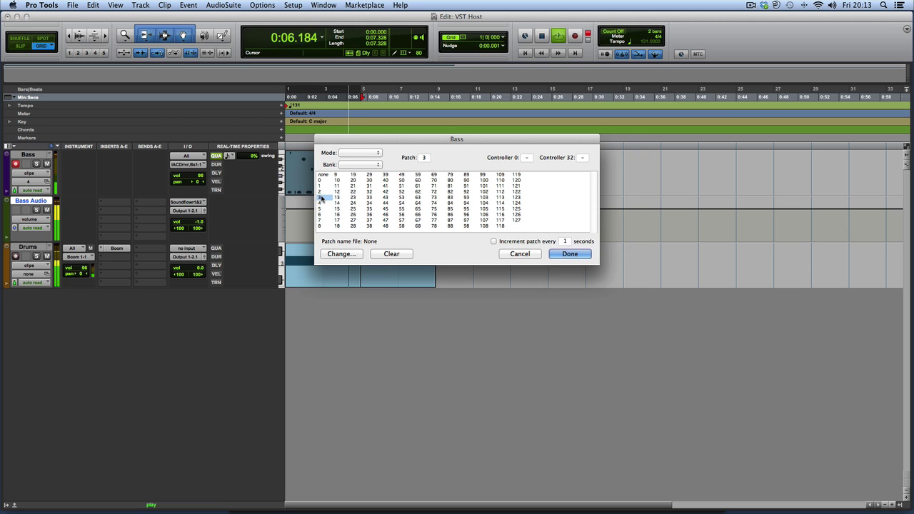
pyautogui.click(320, 191)
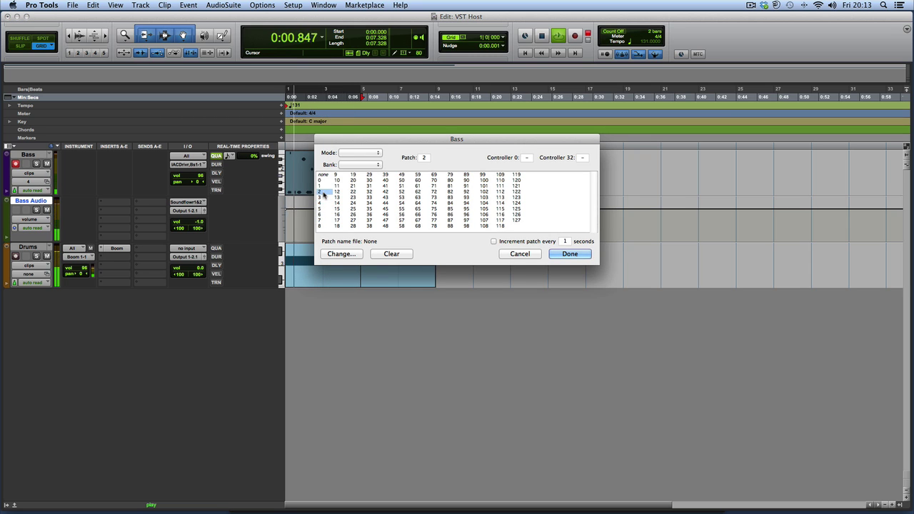
pyautogui.click(322, 209)
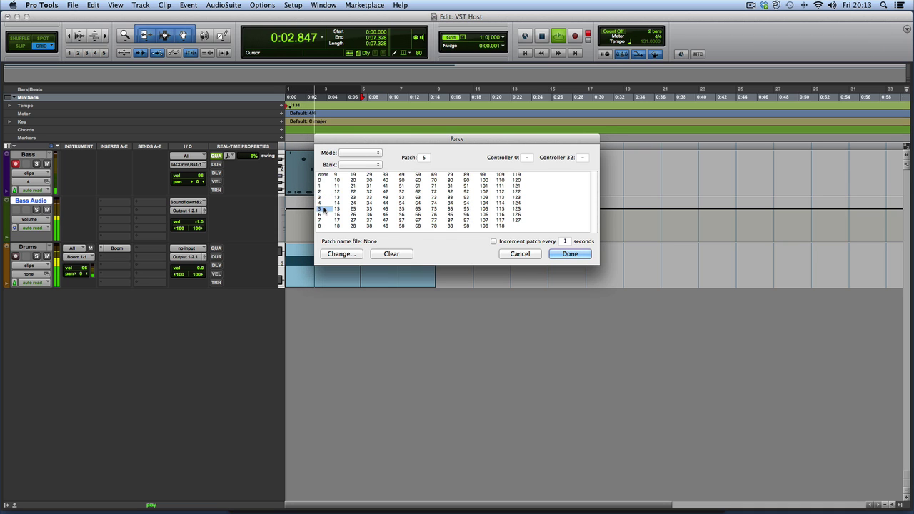
pyautogui.press('super+Tab')
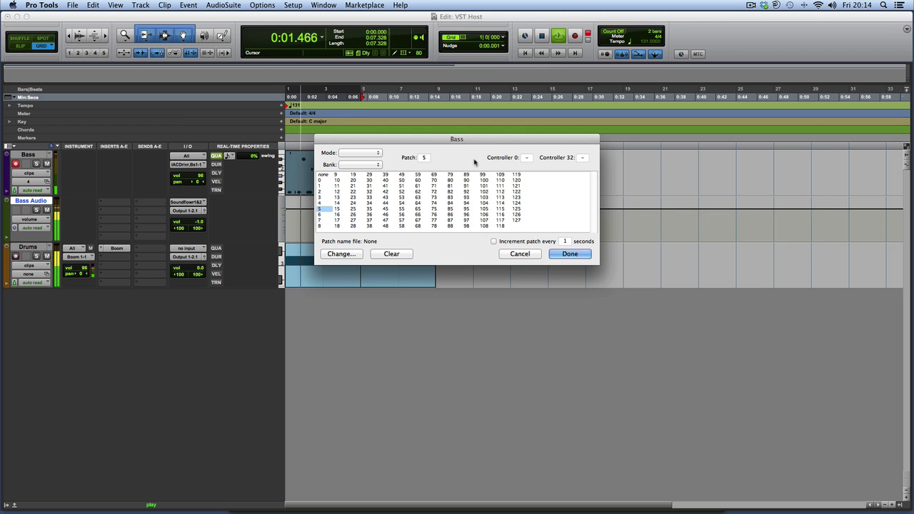
pyautogui.press('space')
pyautogui.click(512, 253)
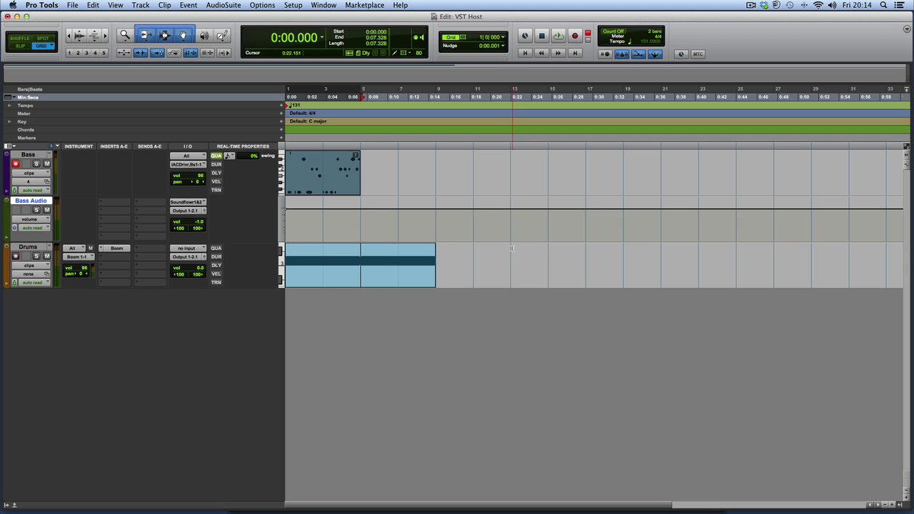
# - Disarm the Bass track, switch to VSTLord, and close the TAL-BassLine window
pyautogui.click(16, 164)
pyautogui.press('super+Tab')
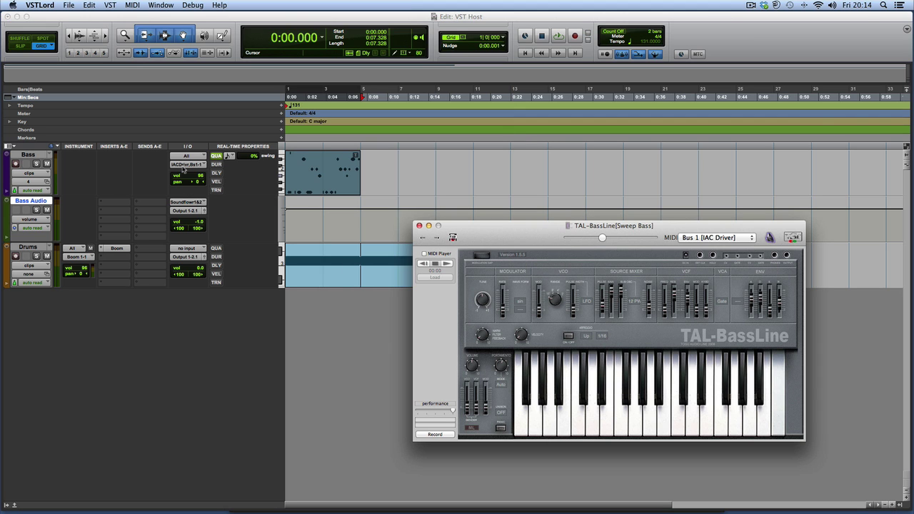
pyautogui.moveTo(455, 223); pyautogui.dragTo(395, 171)
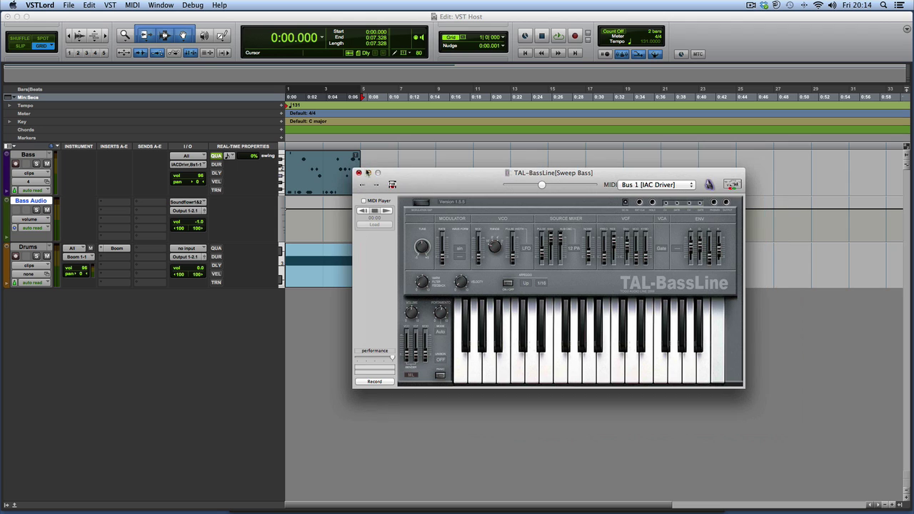
pyautogui.click(359, 173)
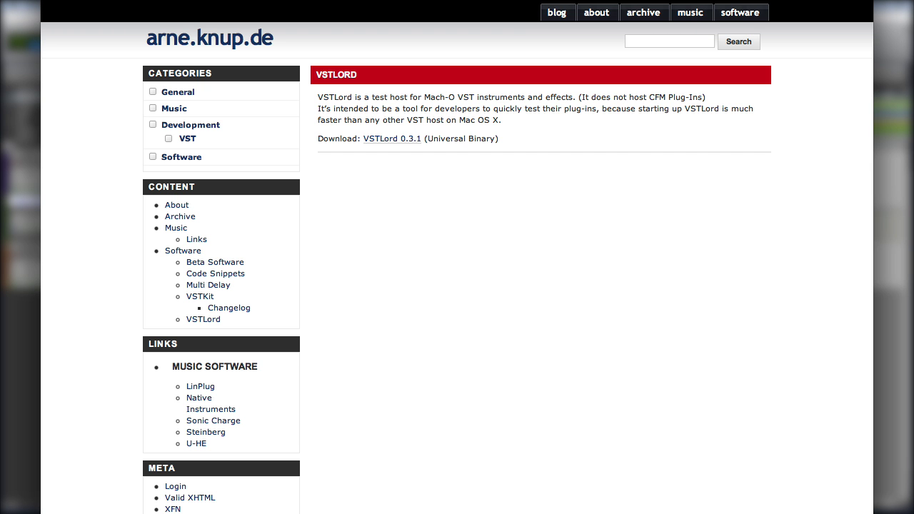
# - Load TAL-BassLine.vst from the VST folder via File > New Synth
pyautogui.click(68, 6)
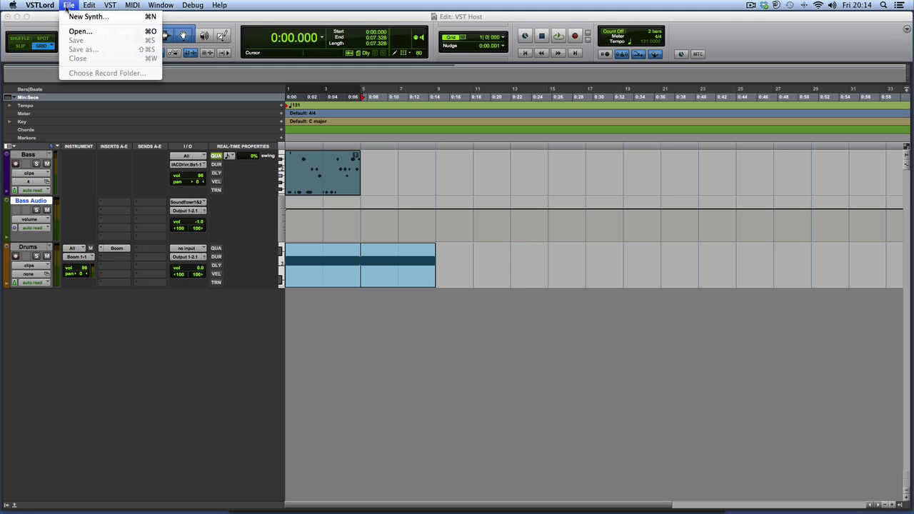
pyautogui.click(68, 16)
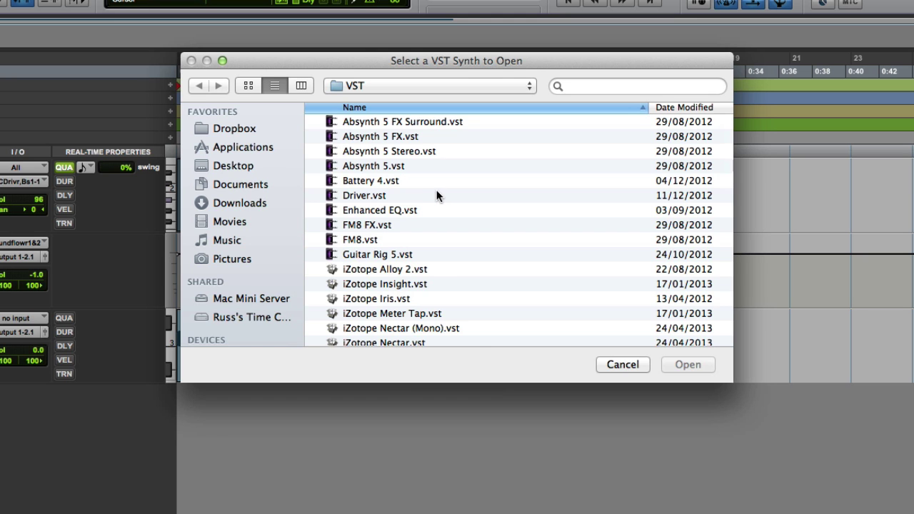
pyautogui.scroll(-10, 437, 195)
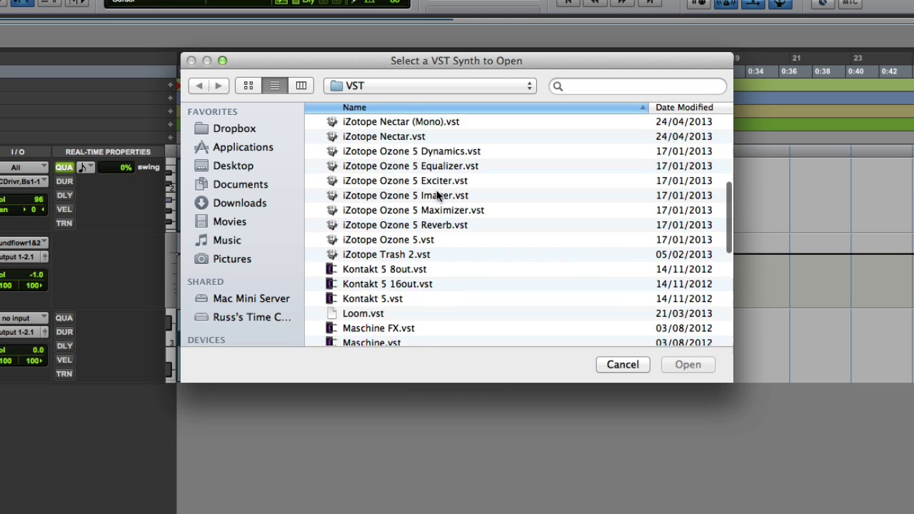
pyautogui.scroll(-5, 437, 195)
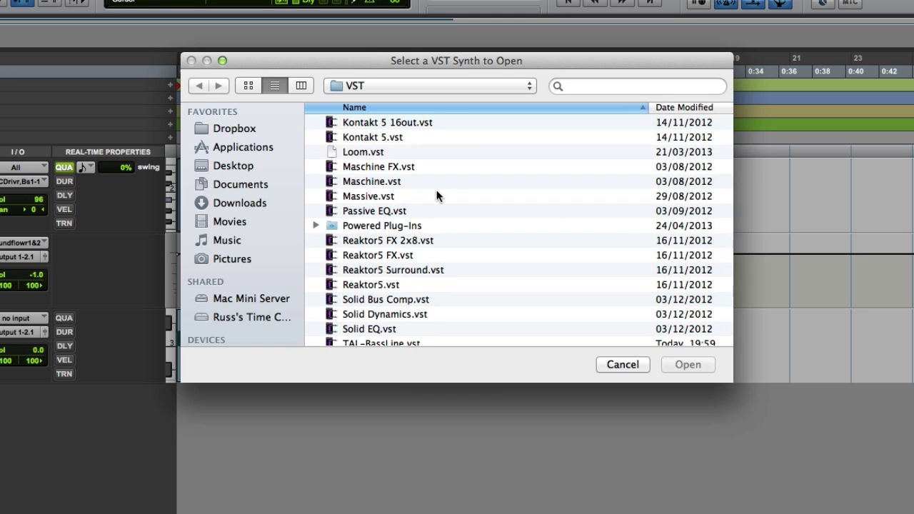
pyautogui.scroll(-3, 437, 195)
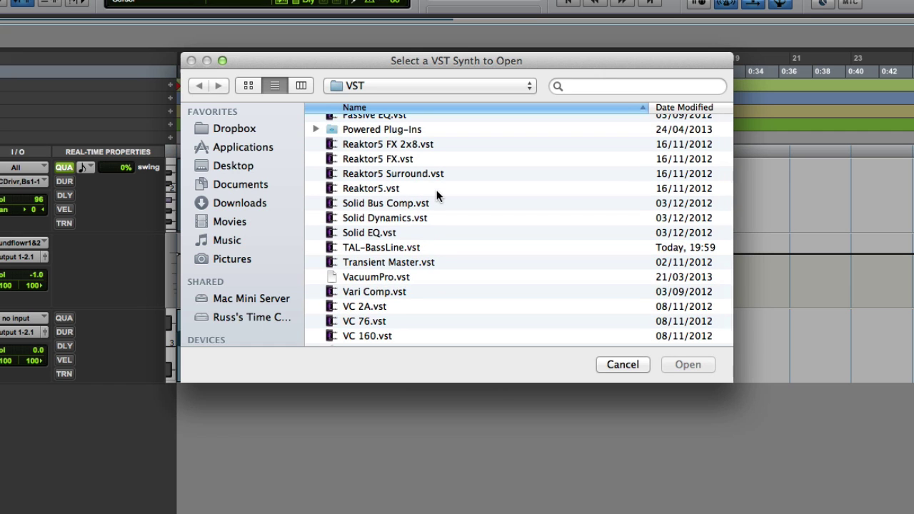
pyautogui.doubleClick(389, 248)
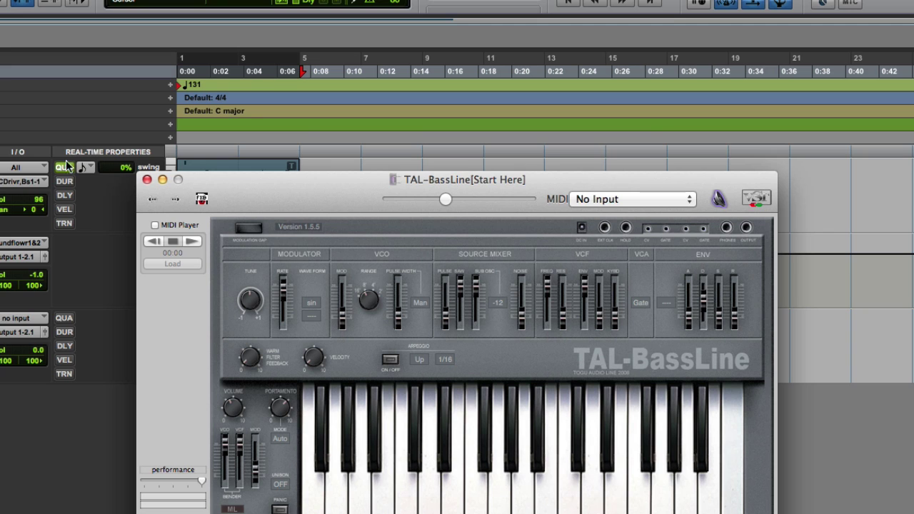
# - Move the TAL-BassLine window right and set its MIDI input to Bus 1 [IAC Driver]
pyautogui.moveTo(221, 194); pyautogui.dragTo(312, 125)
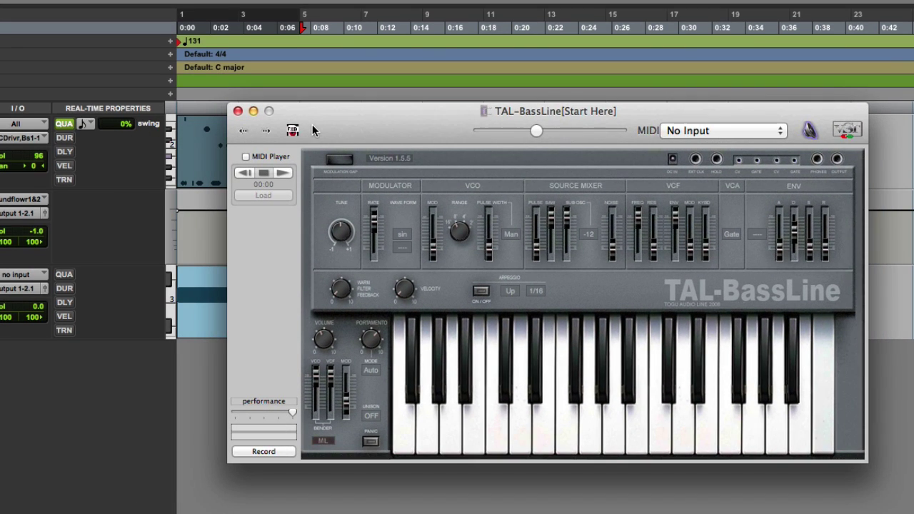
pyautogui.click(695, 131)
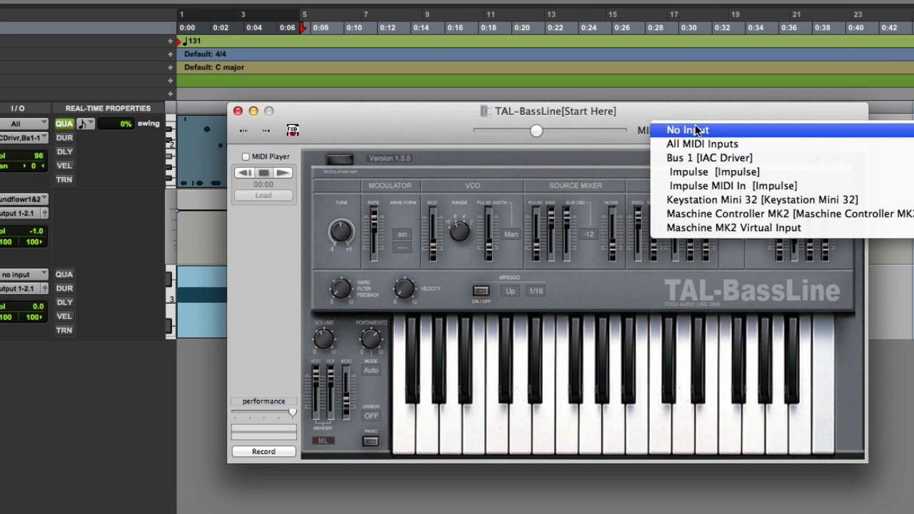
pyautogui.click(703, 160)
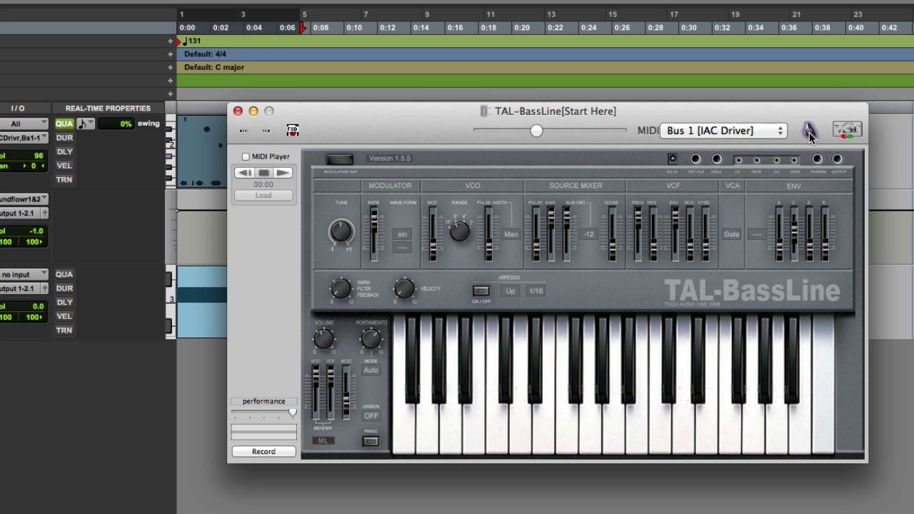
# - Set the audio output to PT External Instruments with a buffer size of 64
pyautogui.click(809, 132)
pyautogui.click(580, 168)
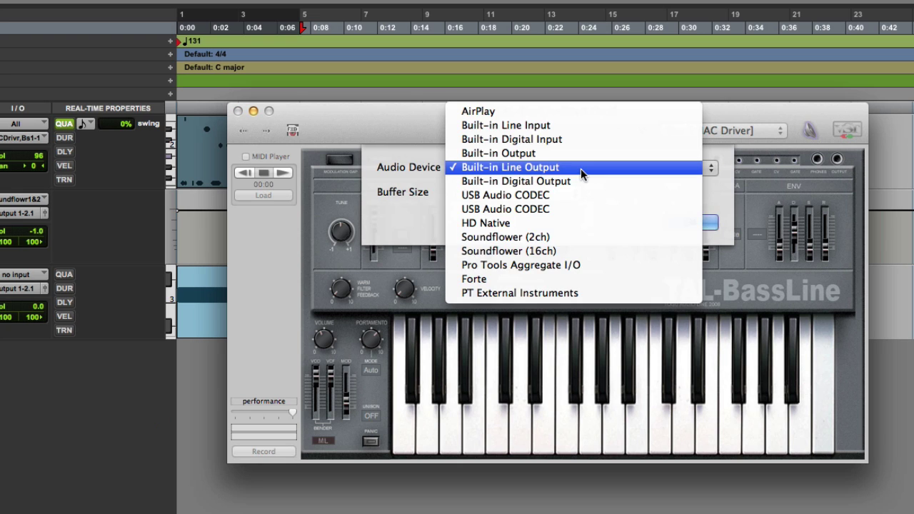
pyautogui.click(549, 292)
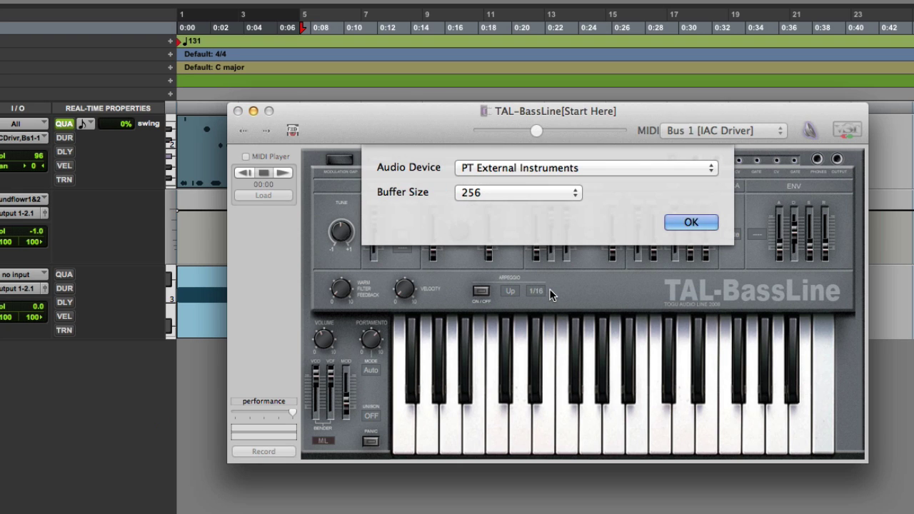
pyautogui.click(549, 192)
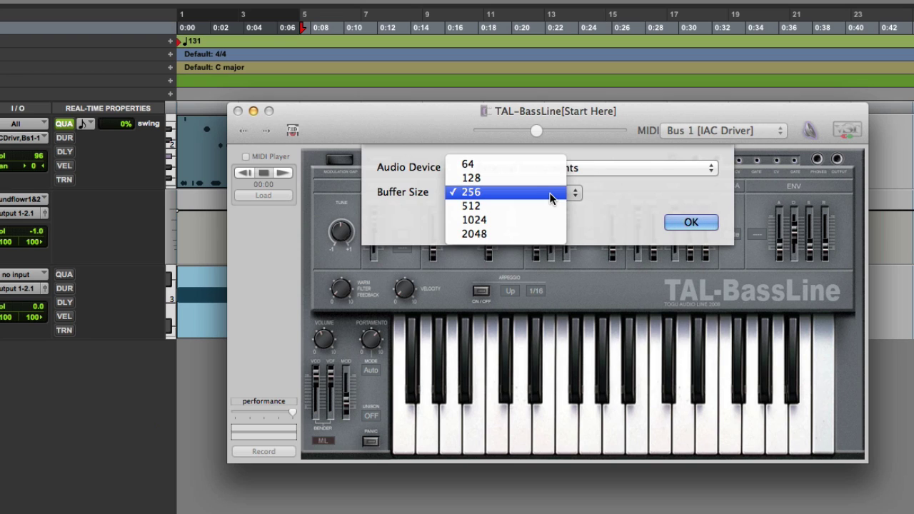
pyautogui.click(544, 164)
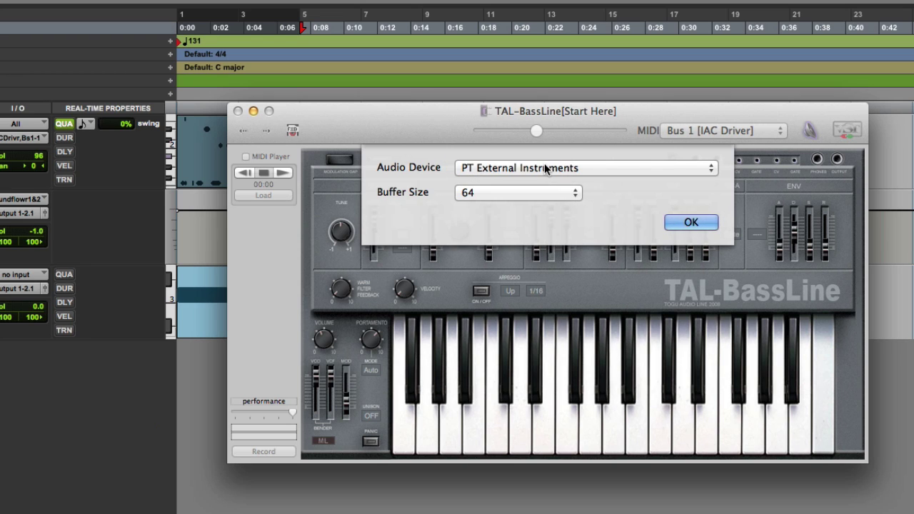
pyautogui.click(691, 222)
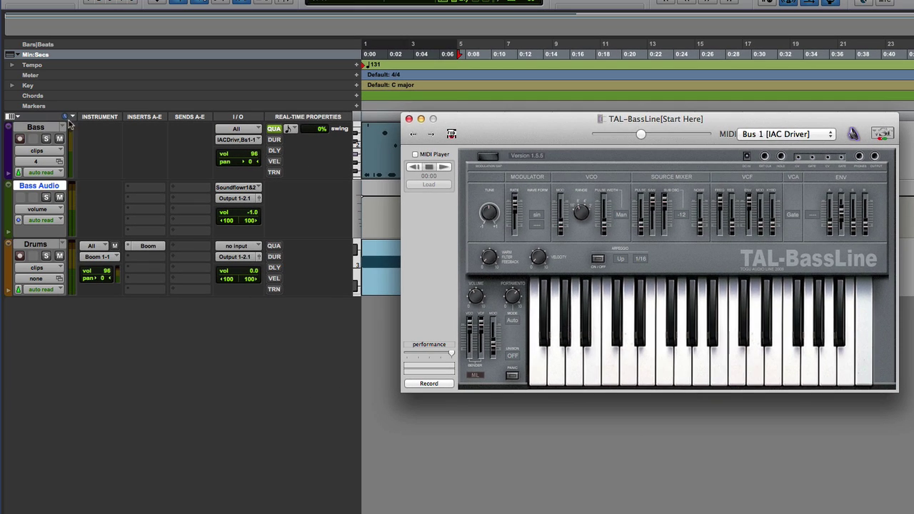
# - Back in Pro Tools, arm the Bass track for recording and audition patches 14 down to 9
pyautogui.click(69, 122)
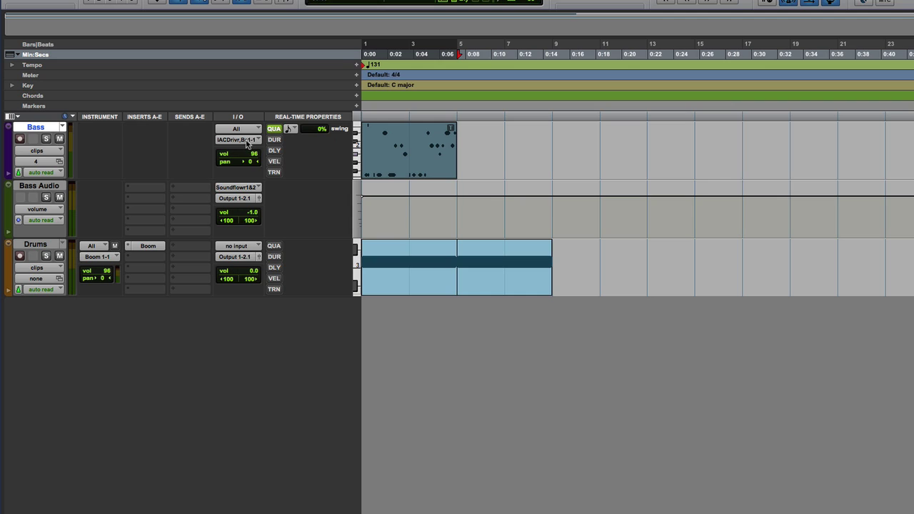
pyautogui.click(21, 139)
pyautogui.click(60, 162)
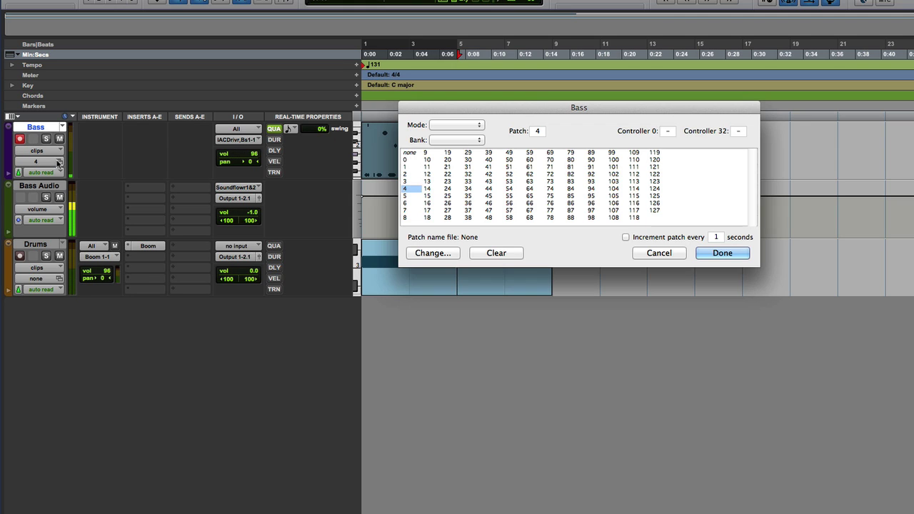
pyautogui.click(428, 189)
pyautogui.click(428, 173)
pyautogui.click(428, 166)
pyautogui.click(428, 160)
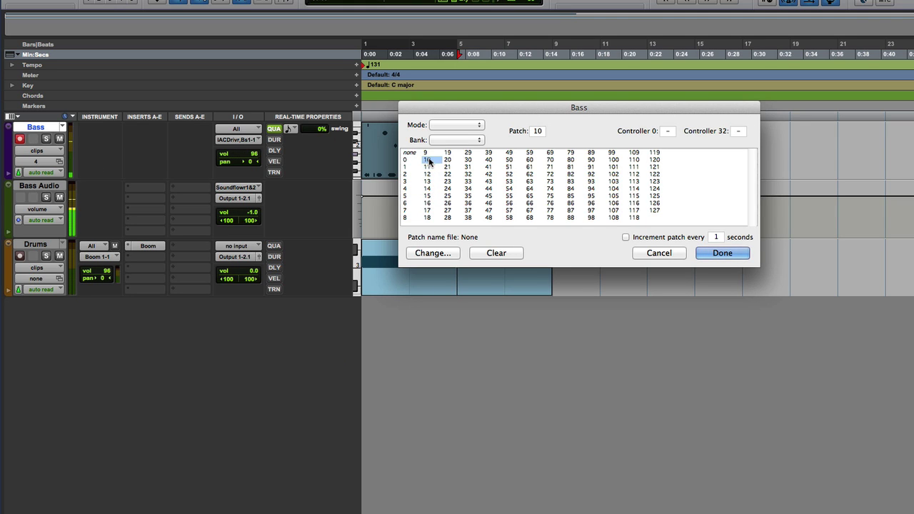
pyautogui.click(426, 153)
# - Try patches 5, 6 and 7, then set the Bass track's patch to 6
pyautogui.click(404, 198)
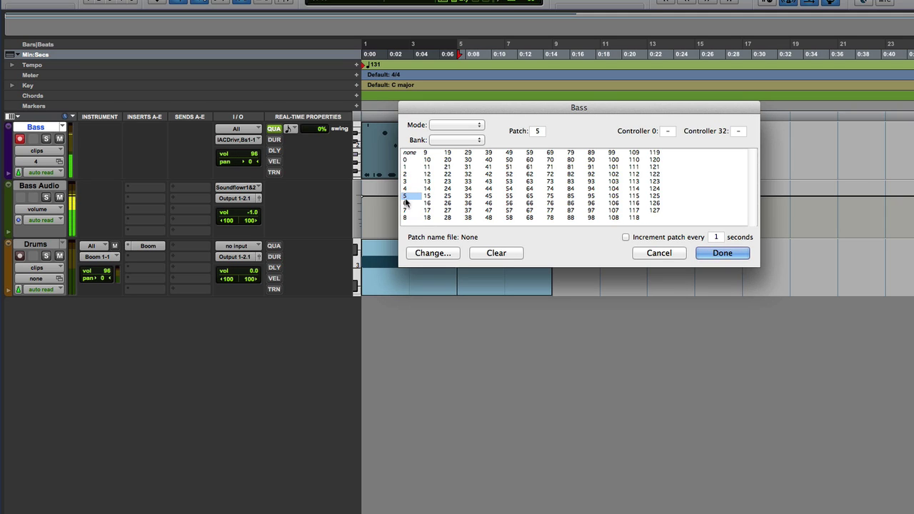
pyautogui.click(405, 203)
pyautogui.click(406, 210)
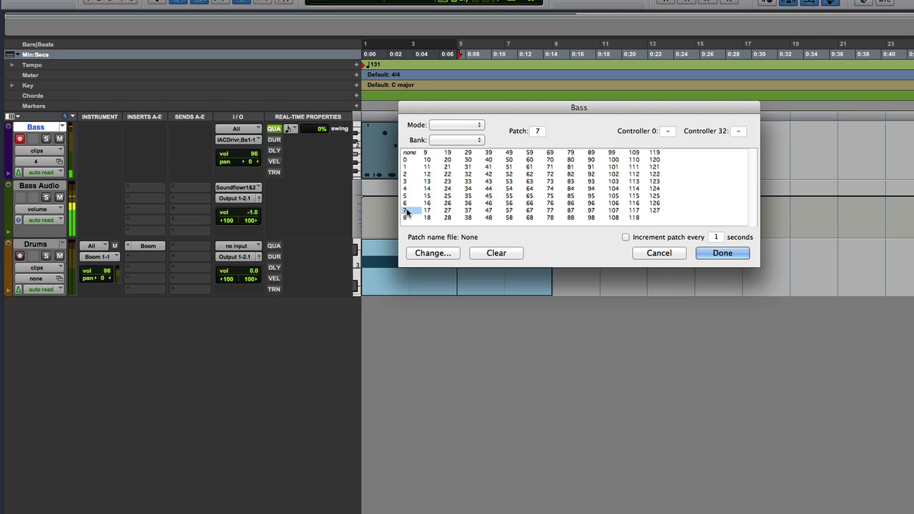
pyautogui.click(407, 203)
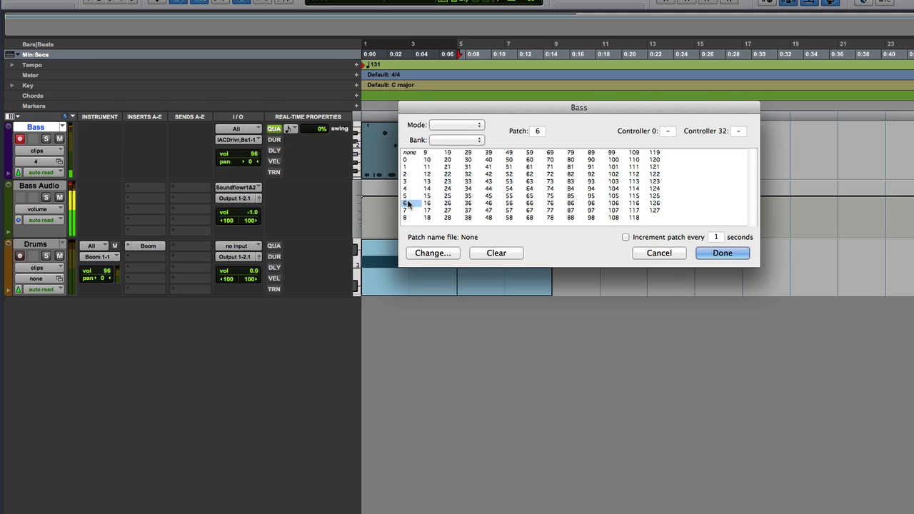
pyautogui.click(698, 253)
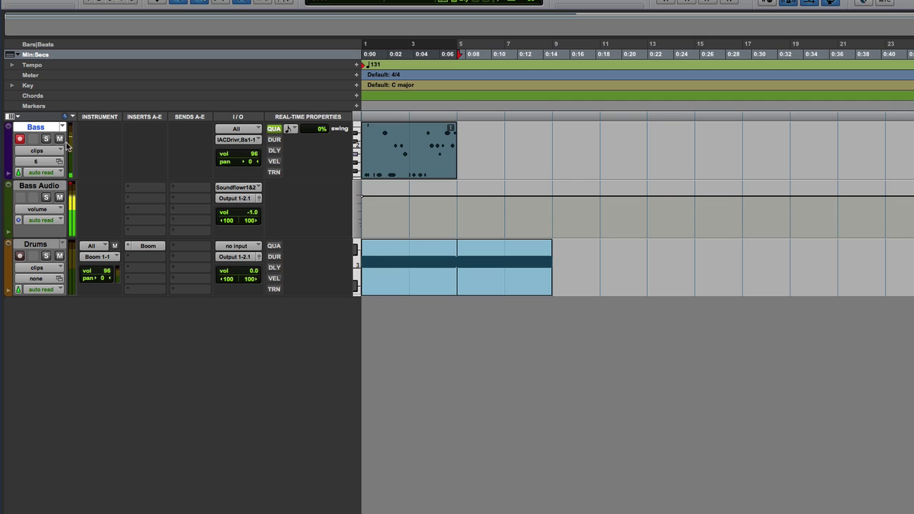
# - In VSTLord, raise TAL-BassLine's VCF cutoff and lower the performance setting slightly
pyautogui.press('super+Tab')
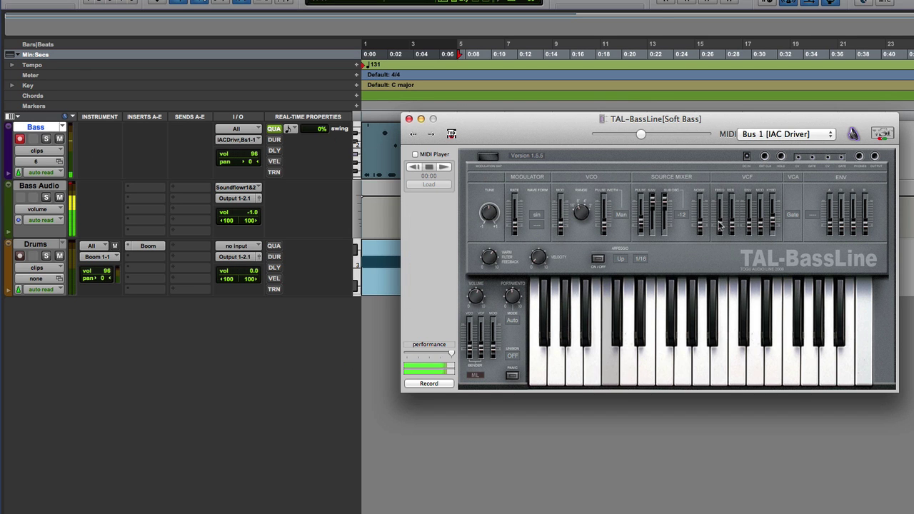
pyautogui.moveTo(719, 226); pyautogui.dragTo(720, 218)
pyautogui.moveTo(450, 354)
pyautogui.mouseDown()
pyautogui.moveTo(422, 355)
pyautogui.moveTo(451, 354)
pyautogui.mouseUp()
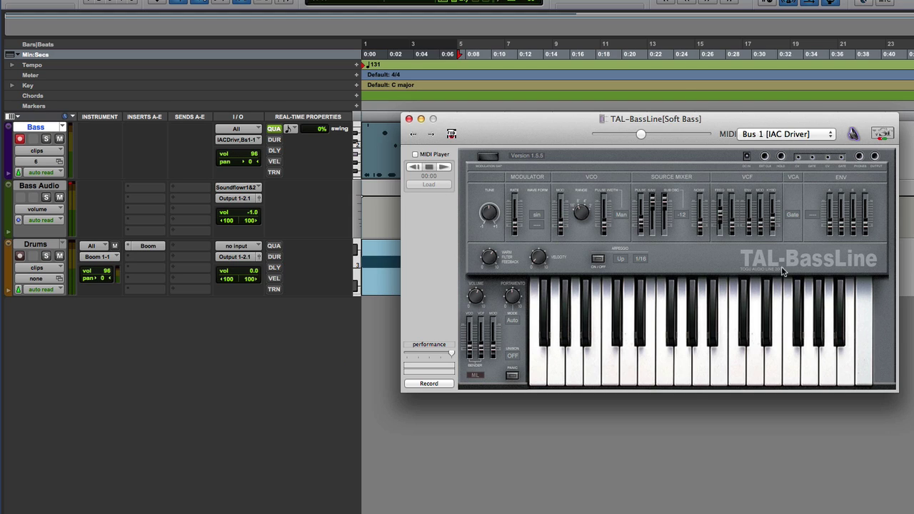
pyautogui.moveTo(641, 135)
# - Open the Kontakt 5 plug-in file from the VST folder in the file dialog
pyautogui.click(447, 136)
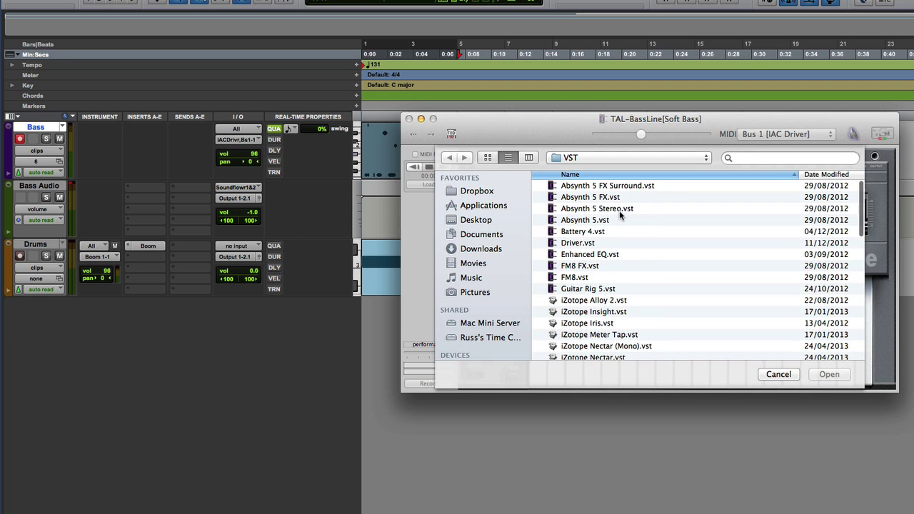
pyautogui.scroll(-10, 619, 214)
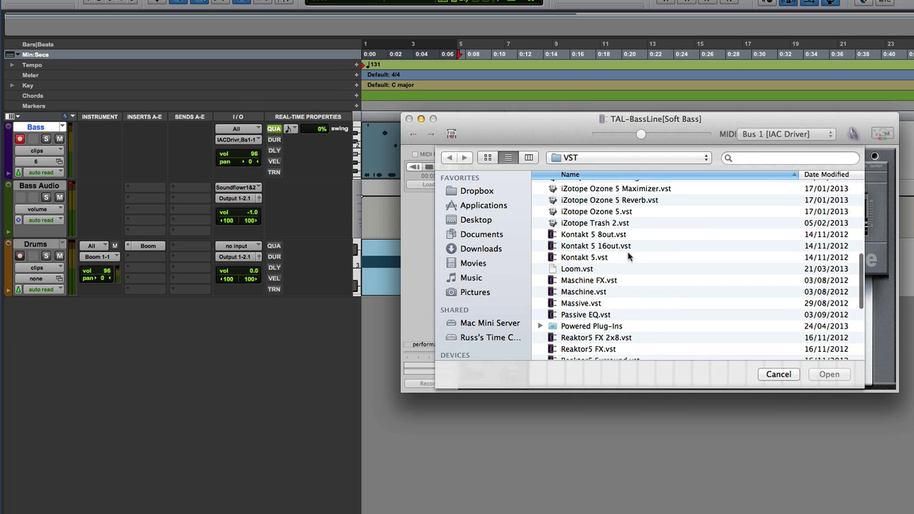
pyautogui.click(607, 257)
pyautogui.click(827, 374)
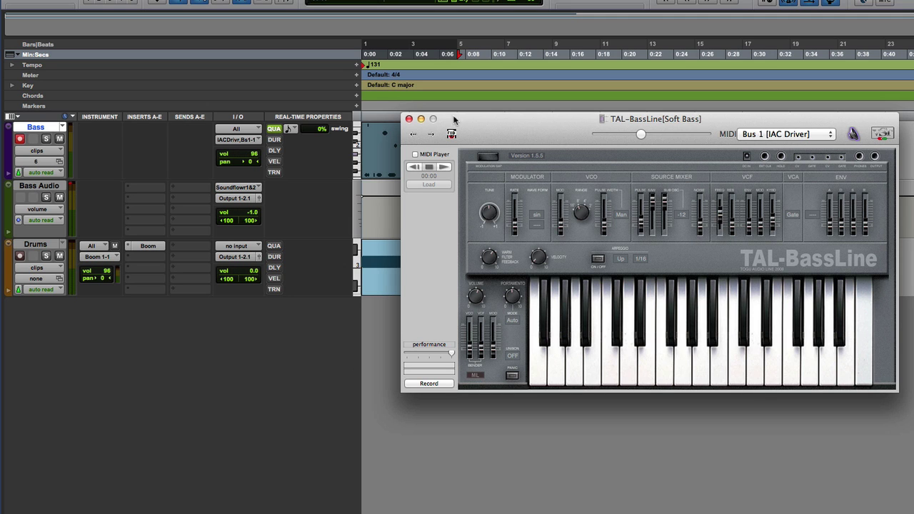
# - Close TAL-BassLine and load Kontakt 5 as a new synth via File > New Synth
pyautogui.click(409, 119)
pyautogui.click(72, 5)
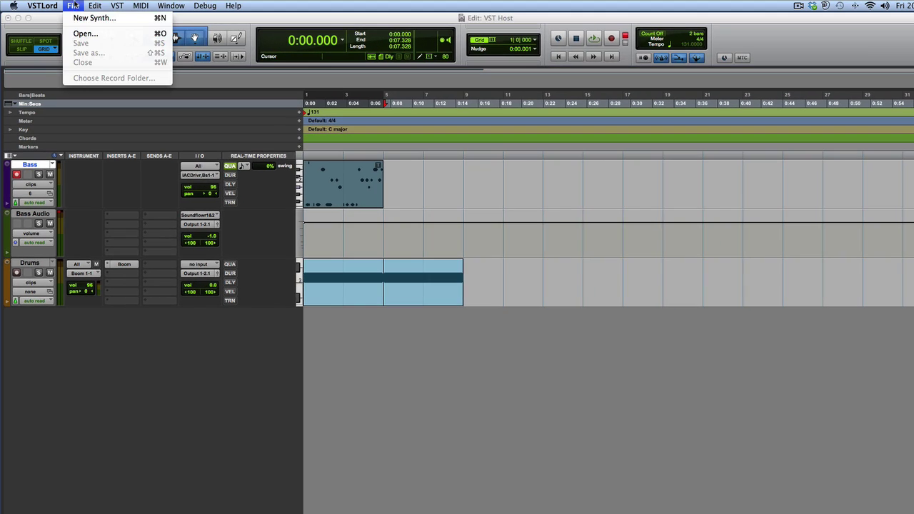
pyautogui.click(91, 18)
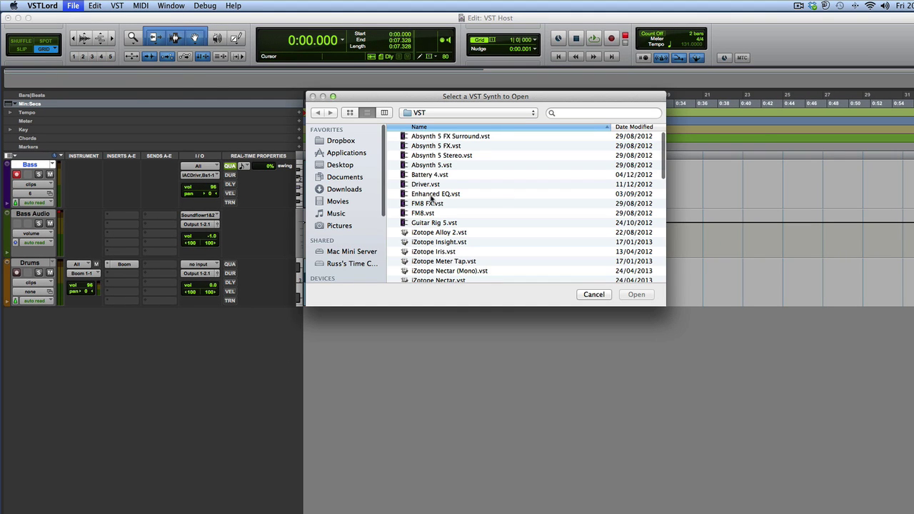
pyautogui.scroll(-3, 440, 196)
pyautogui.scroll(-5, 441, 196)
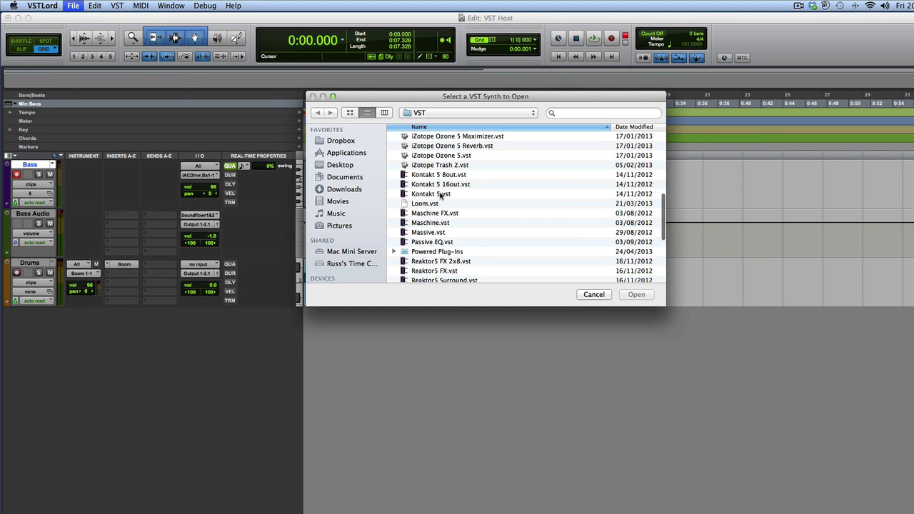
pyautogui.click(447, 194)
pyautogui.click(635, 294)
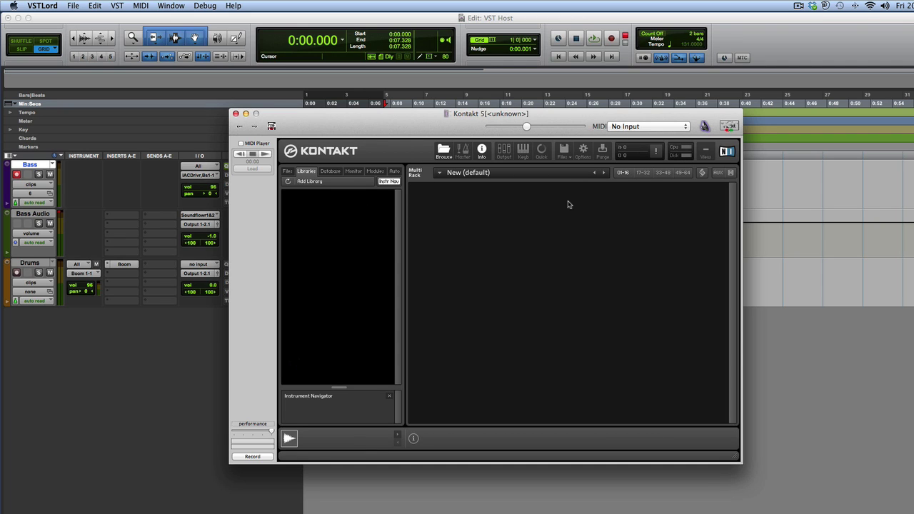
# - Add Guitar Rig 5.vst through VST > Add Effect, then close the Guitar Rig 5 window
pyautogui.click(117, 6)
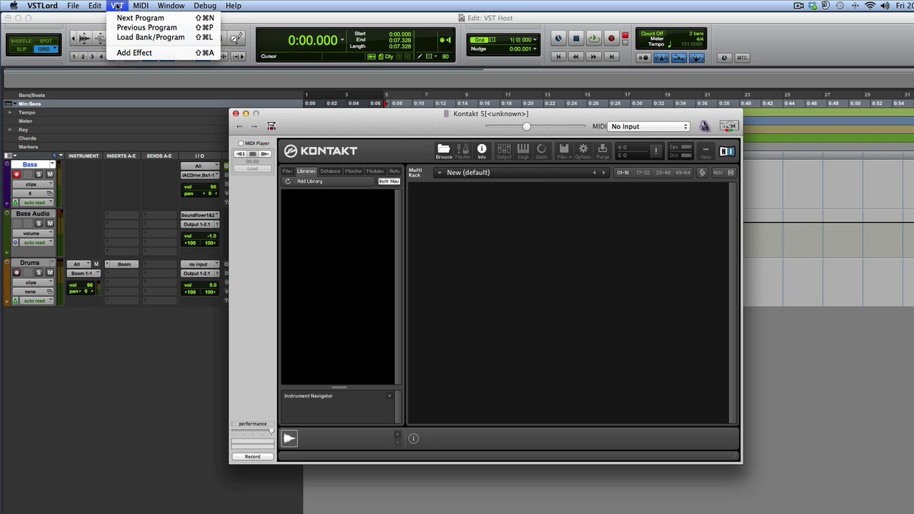
pyautogui.click(136, 52)
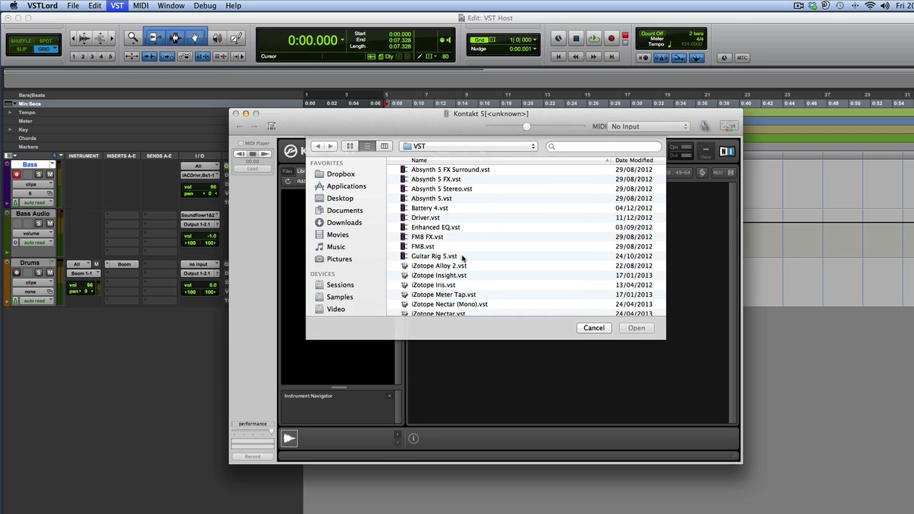
pyautogui.click(442, 256)
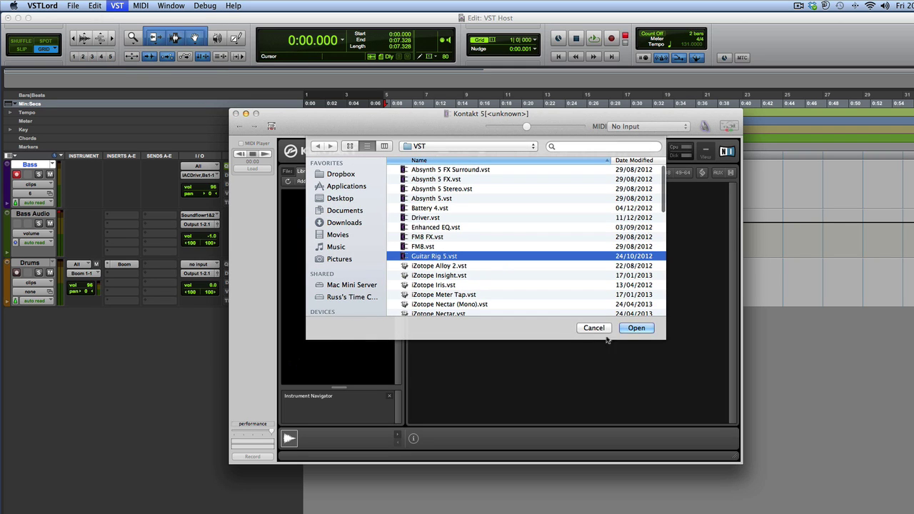
pyautogui.click(636, 328)
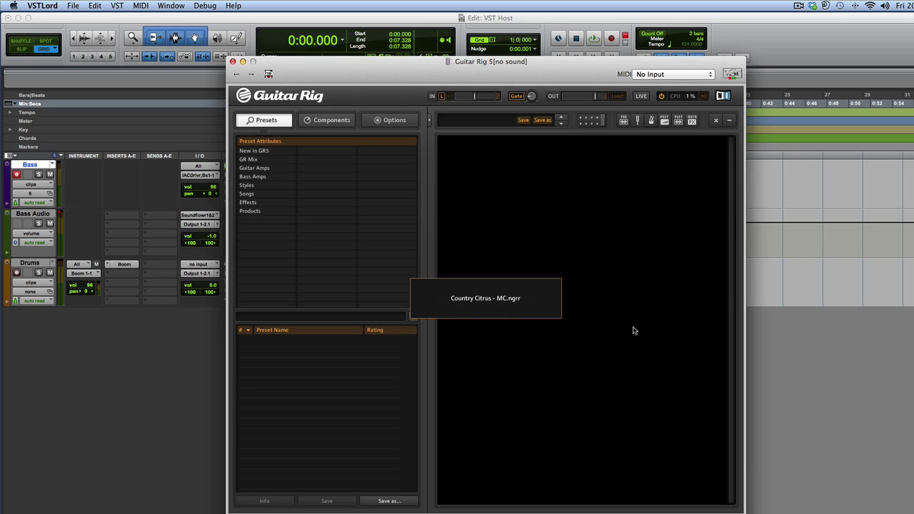
pyautogui.click(232, 62)
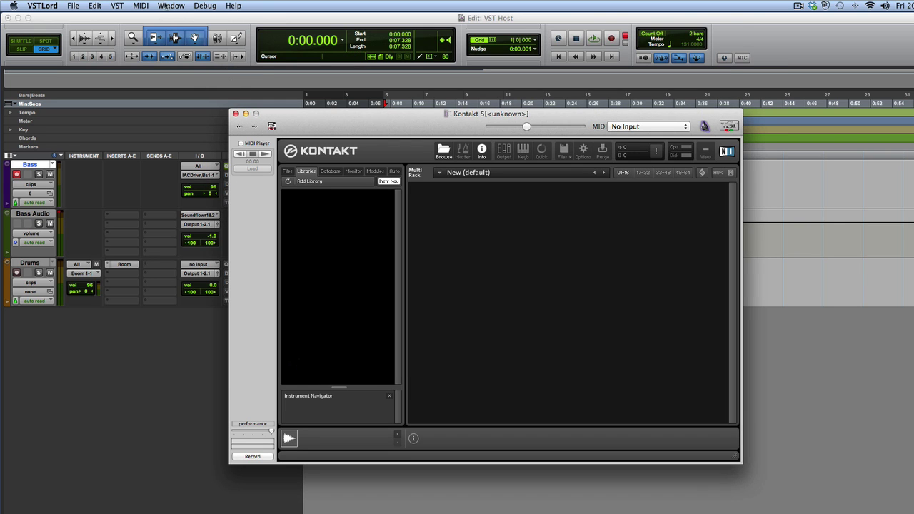
pyautogui.click(165, 6)
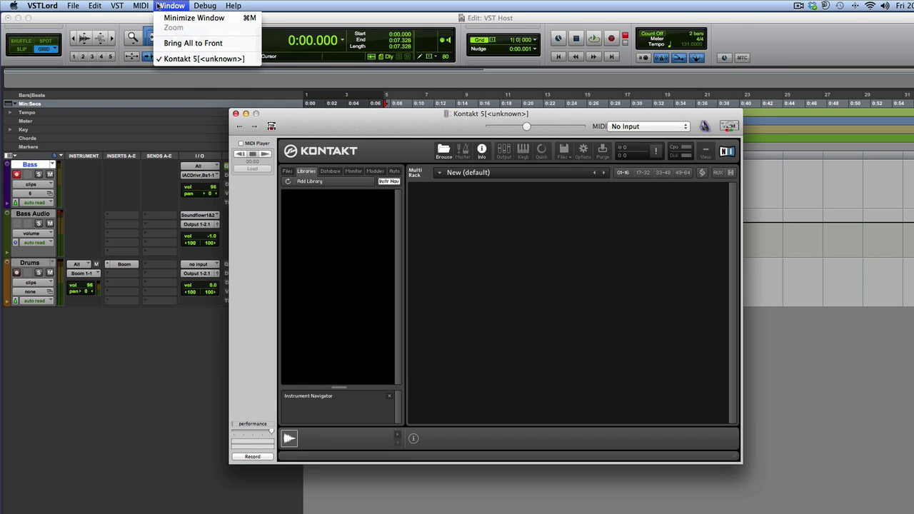
pyautogui.moveTo(143, 5)
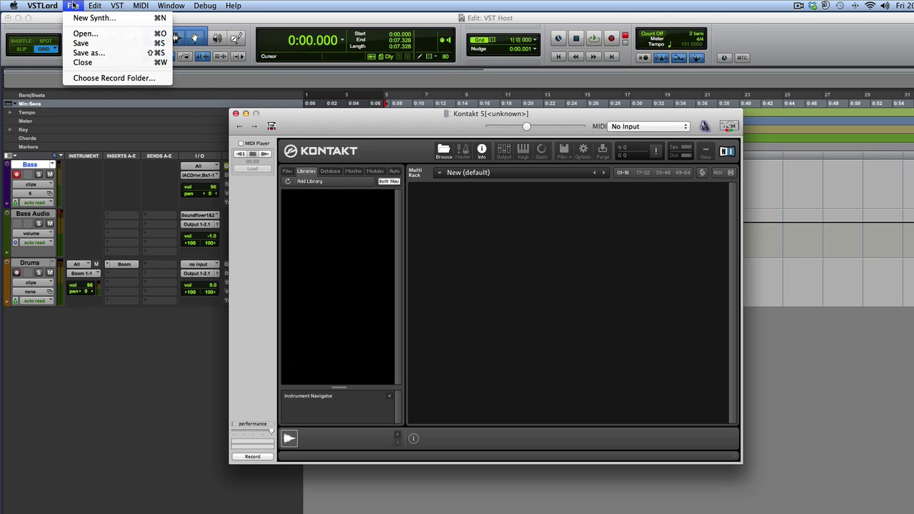
# - Dismiss the File menu and drag the Kontakt 5 window about 200 px right
pyautogui.moveTo(194, 5)
pyautogui.click(365, 120)
pyautogui.moveTo(365, 120); pyautogui.dragTo(493, 127)
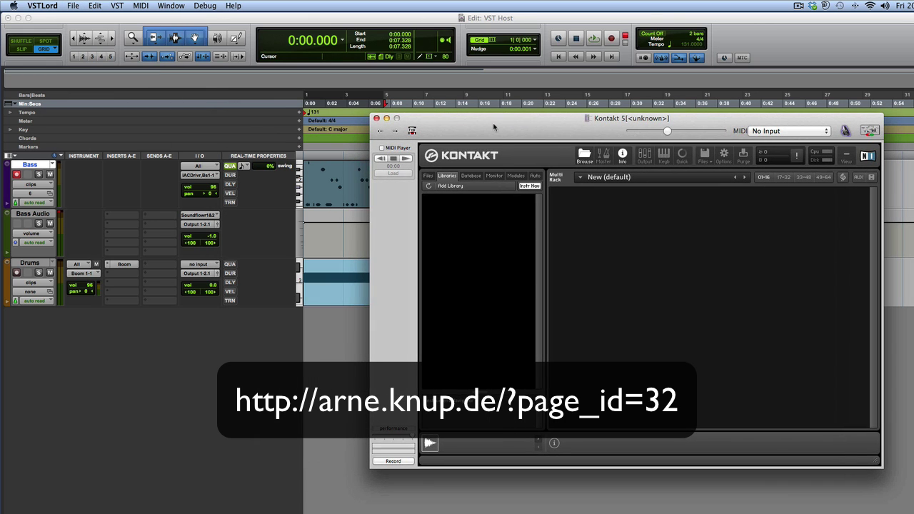